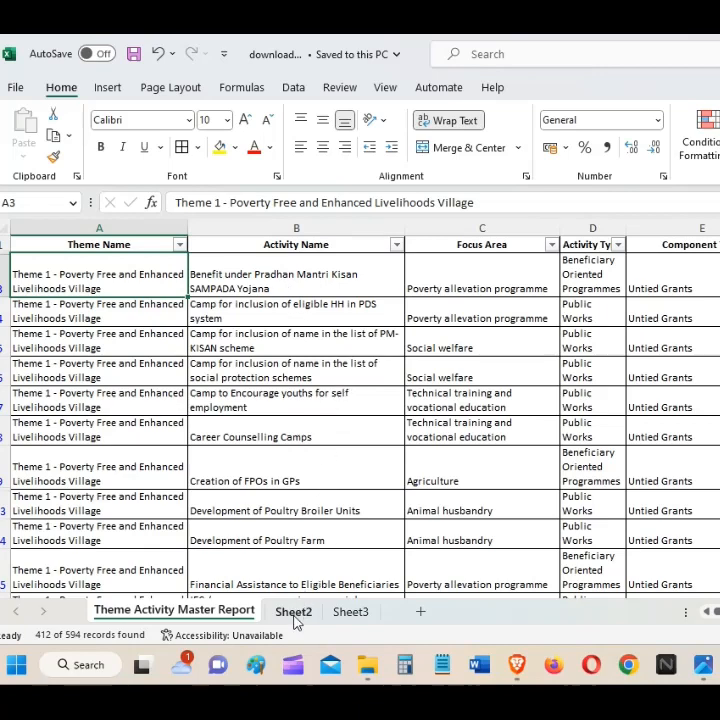
Filter the Theme Name column to show only the Theme 6 - Self-sufficient Infrastructure in Village rows
click(181, 245)
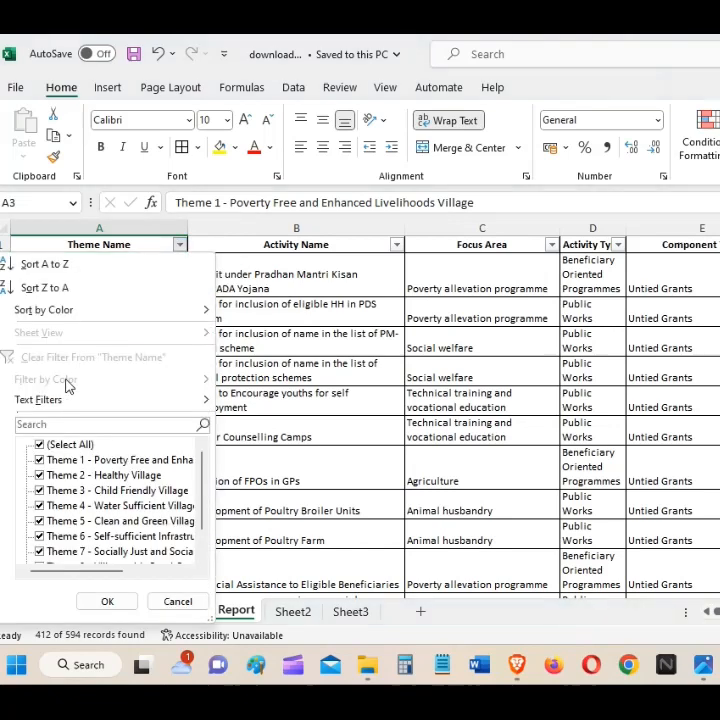
click(92, 445)
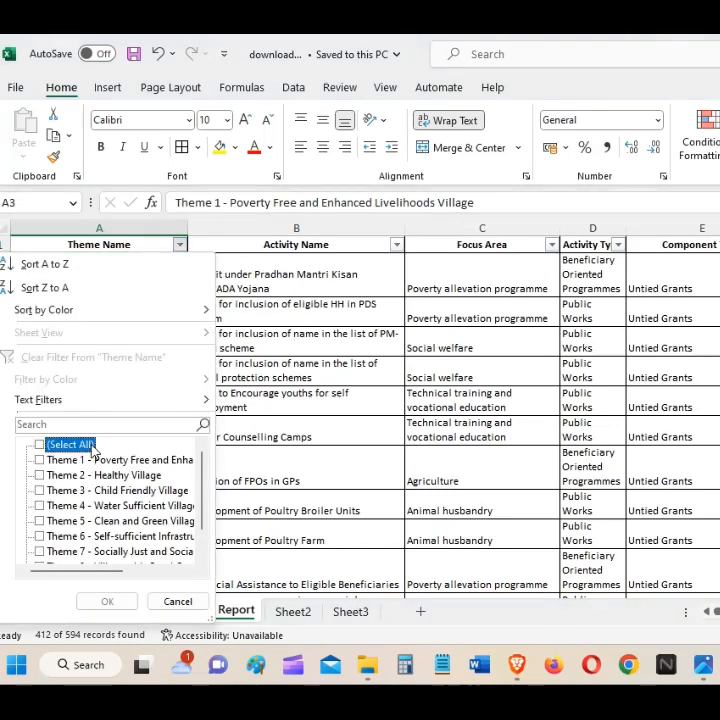
click(122, 537)
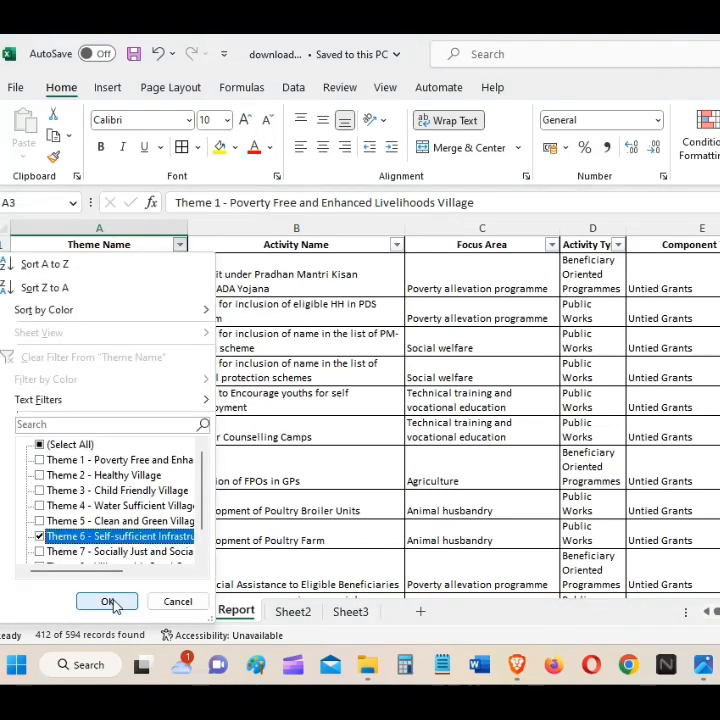
click(110, 602)
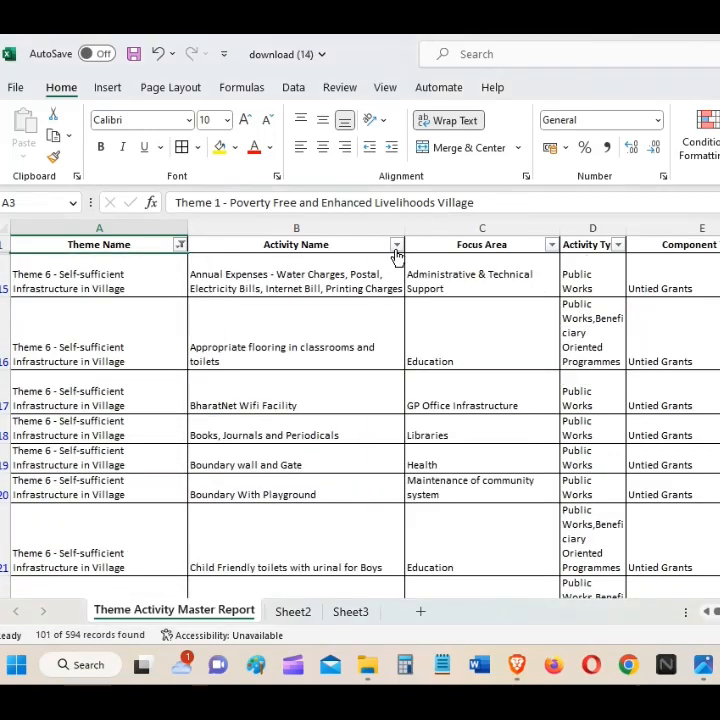
click(85, 276)
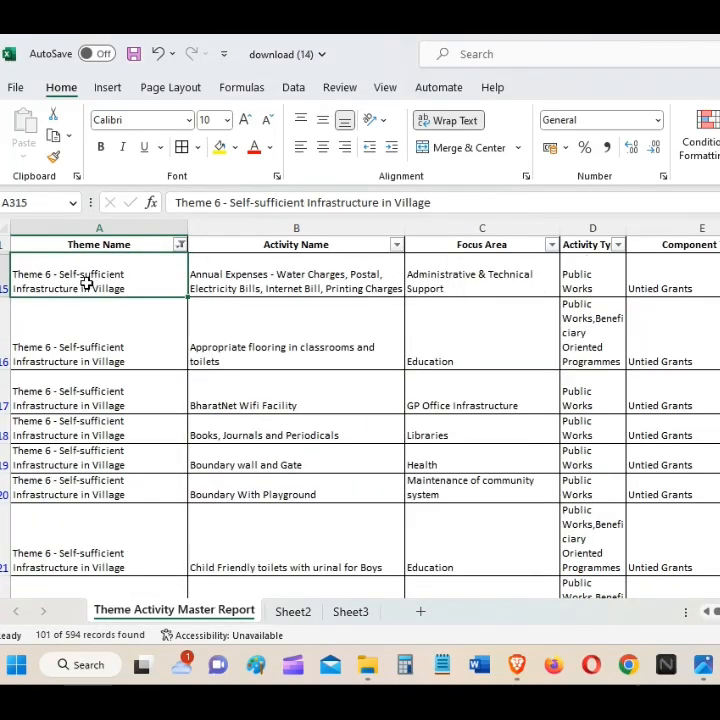
Browse the activities offered in the Activity Name filter, down to the construction works, without applying a filter
click(397, 245)
click(252, 446)
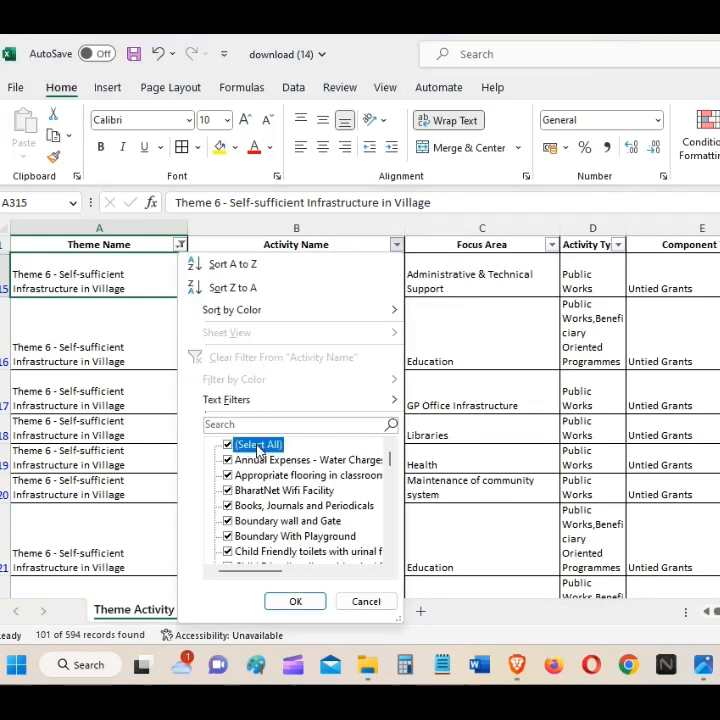
scroll(312, 530, down, 3)
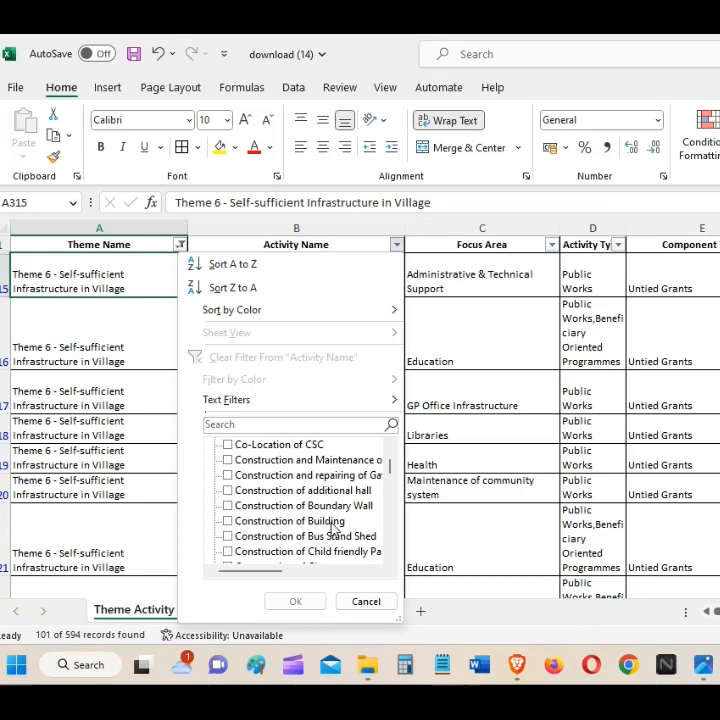
scroll(335, 528, down, 1)
scroll(333, 527, down, 4)
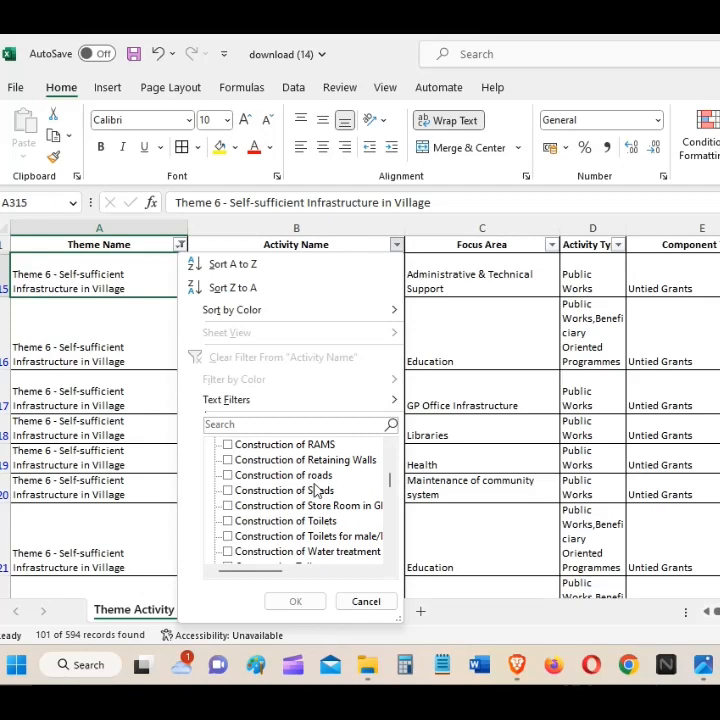
click(604, 421)
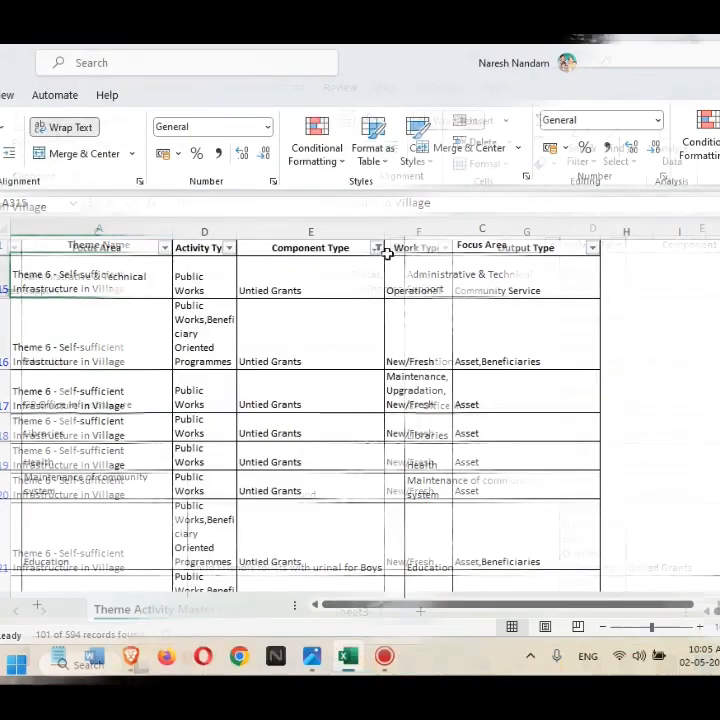
Remove the Untied Grants restriction from the Component Type filter so that all component types are included
click(379, 248)
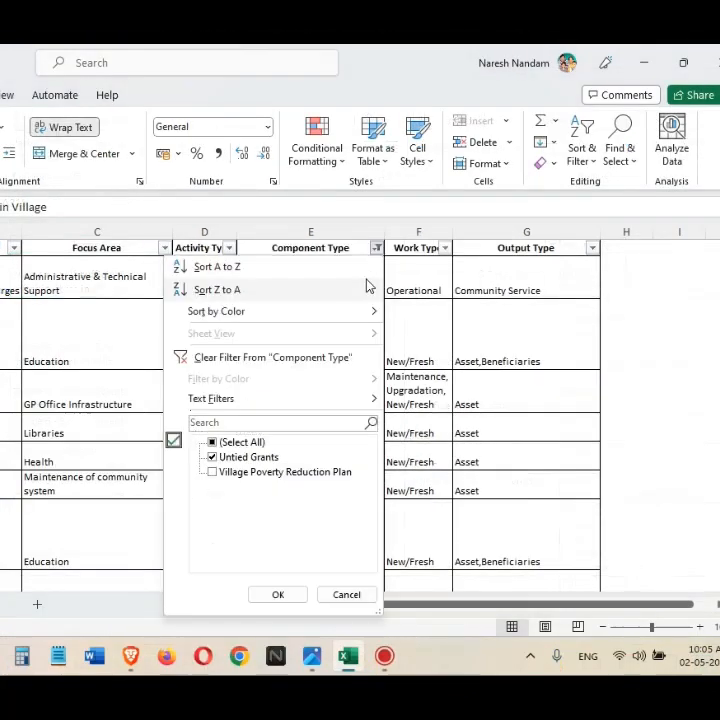
click(238, 442)
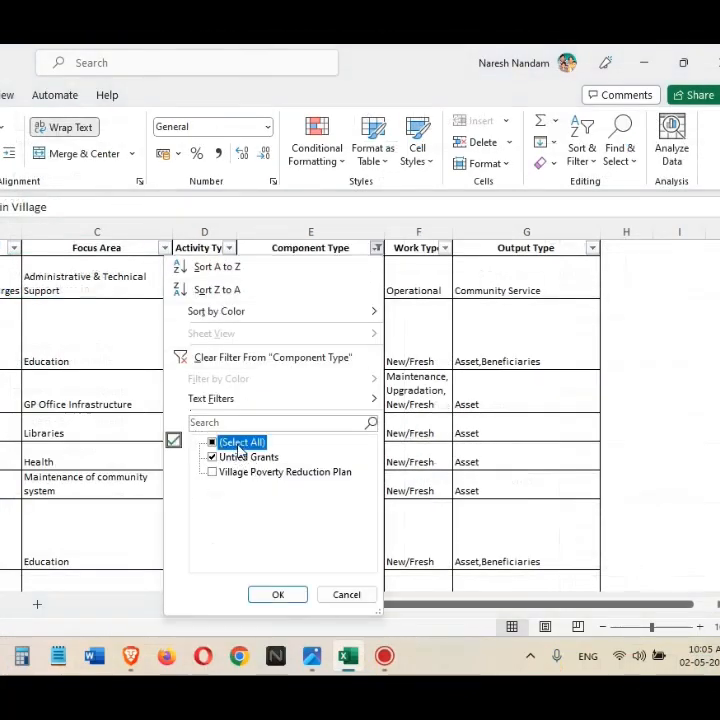
click(298, 595)
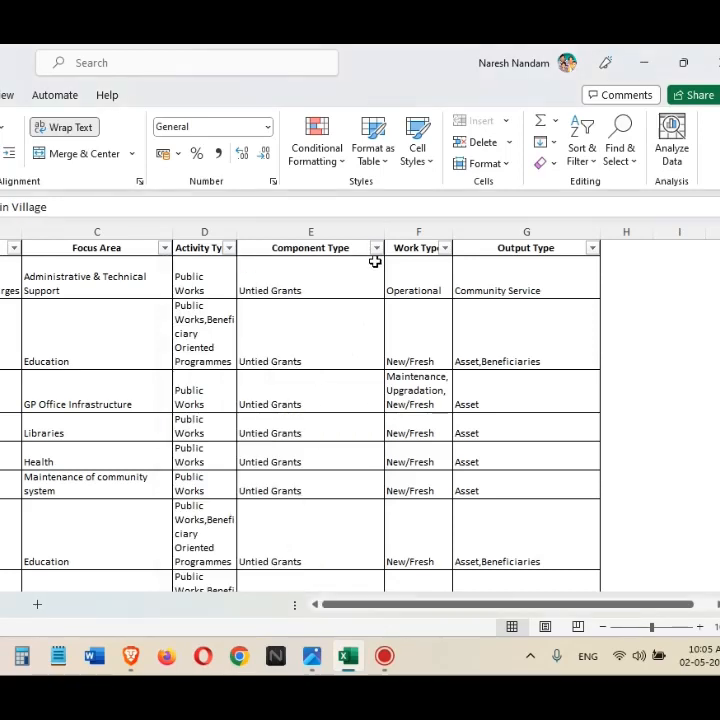
Review the filter options of the Work Type and Output Type columns without changing either filter
click(446, 249)
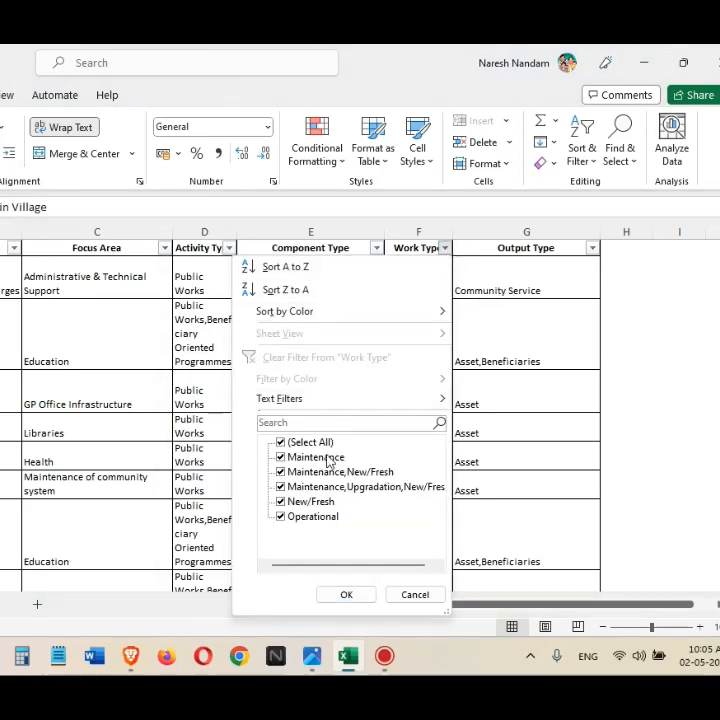
click(558, 309)
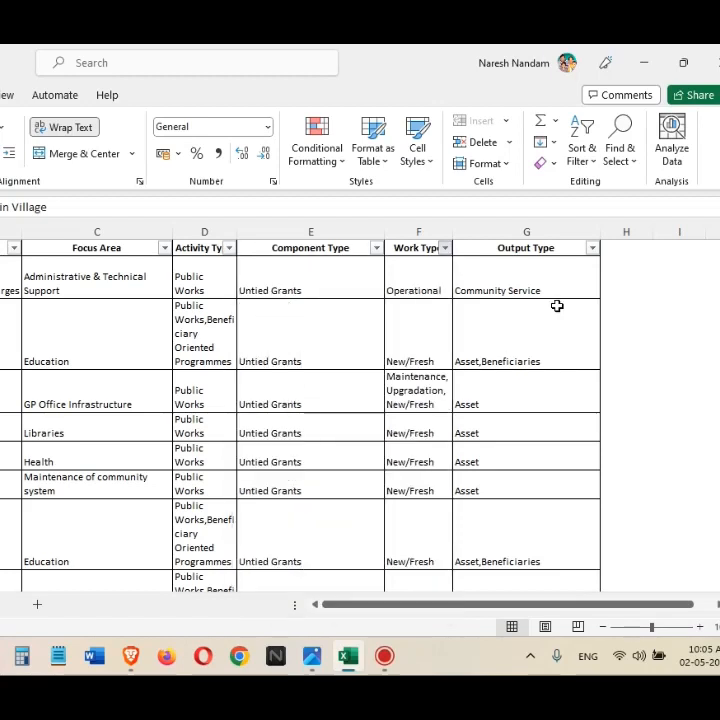
click(594, 250)
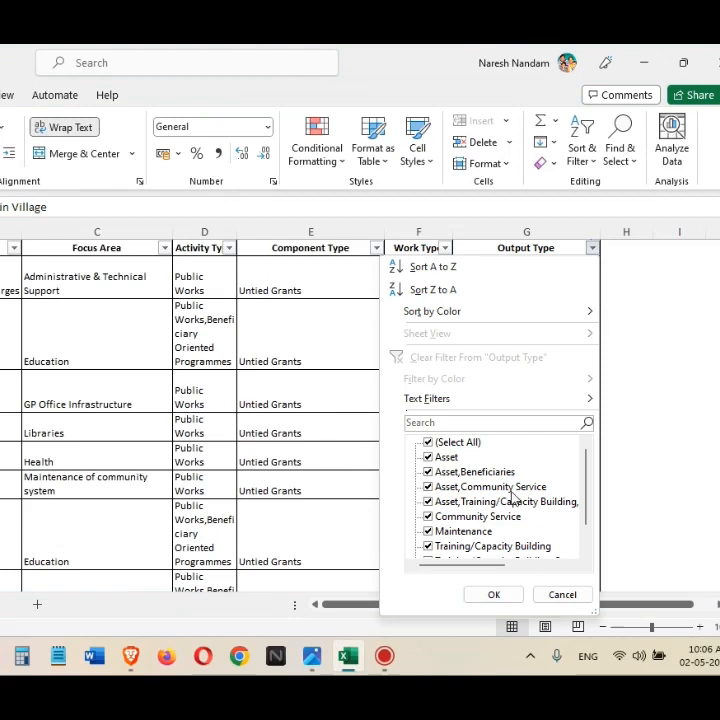
scroll(512, 497, down, 1)
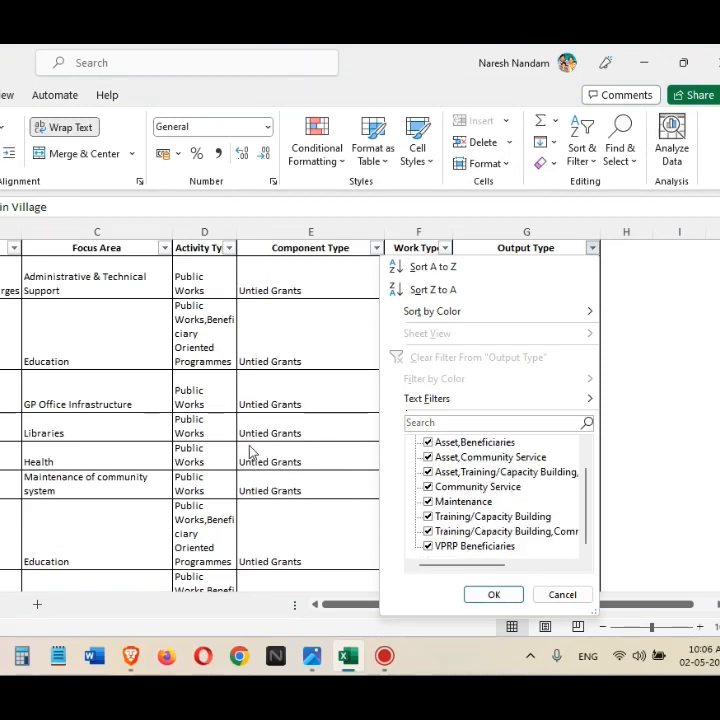
mouse_move(518, 326)
click(231, 316)
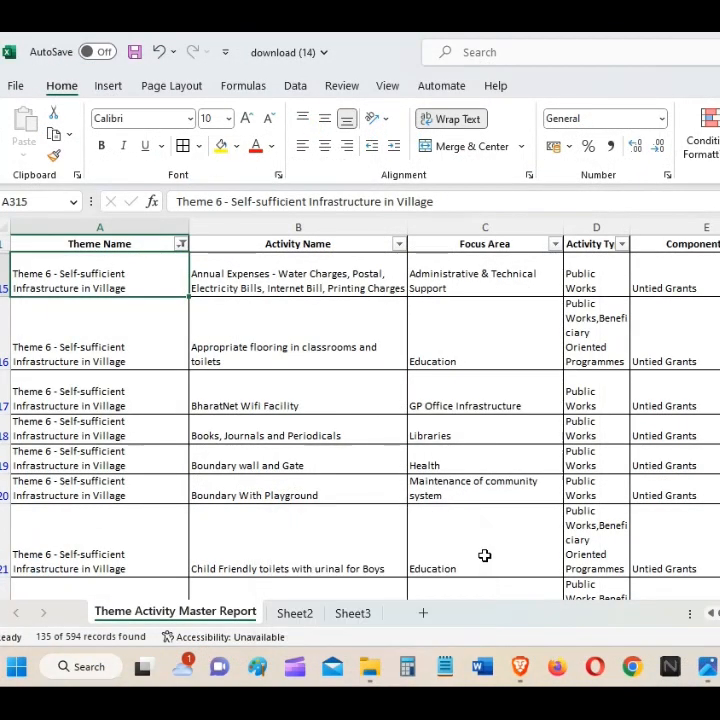
click(484, 556)
Examine the 15th tied and untied grant allocations and the own funds amount in the BPDP paper work table on Sheet2
click(296, 612)
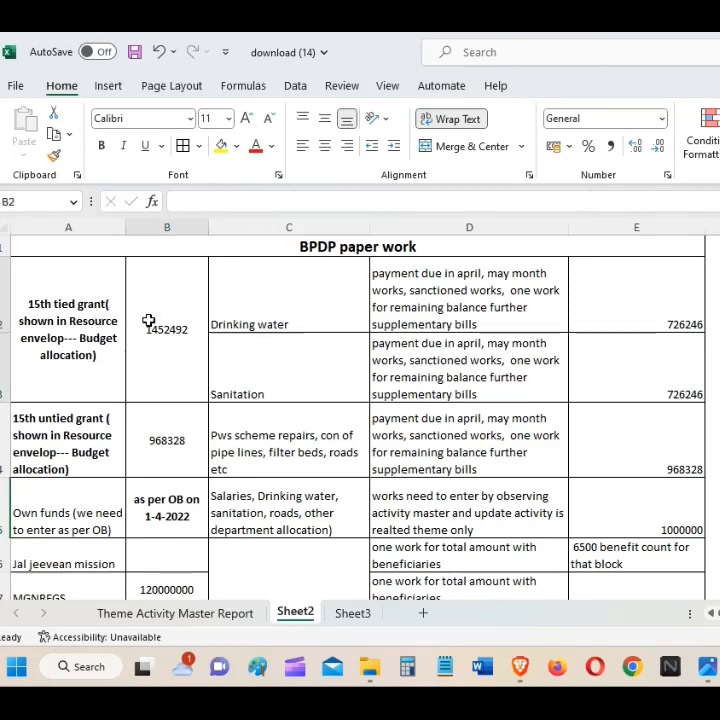
drag(148, 321, 154, 468)
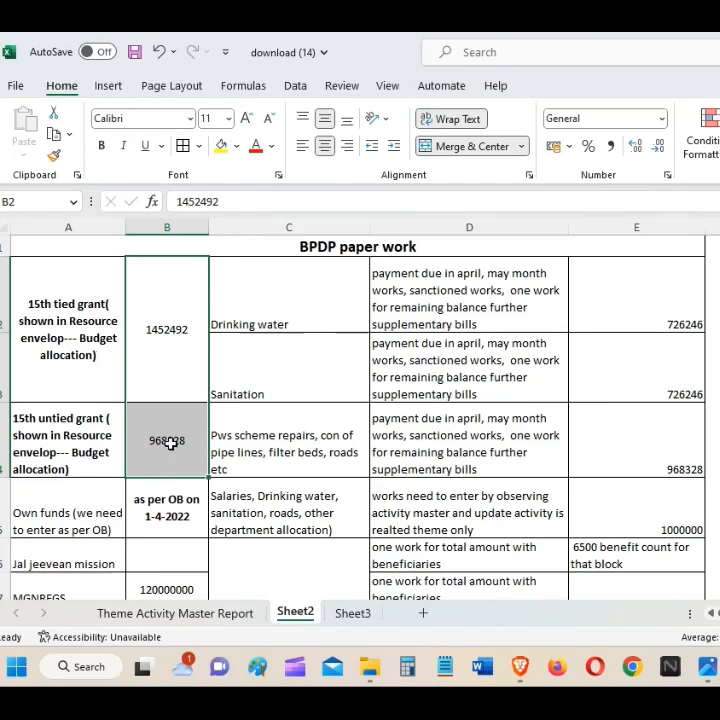
click(179, 329)
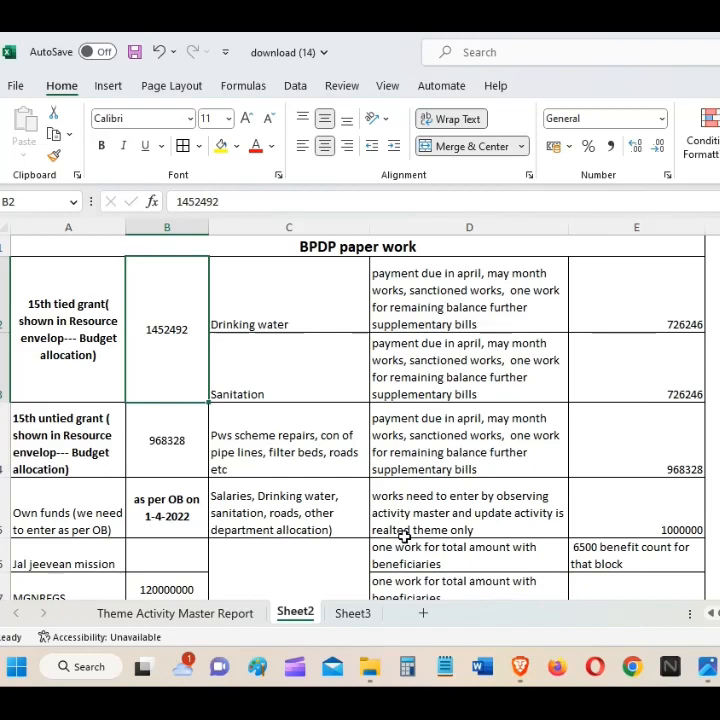
click(648, 509)
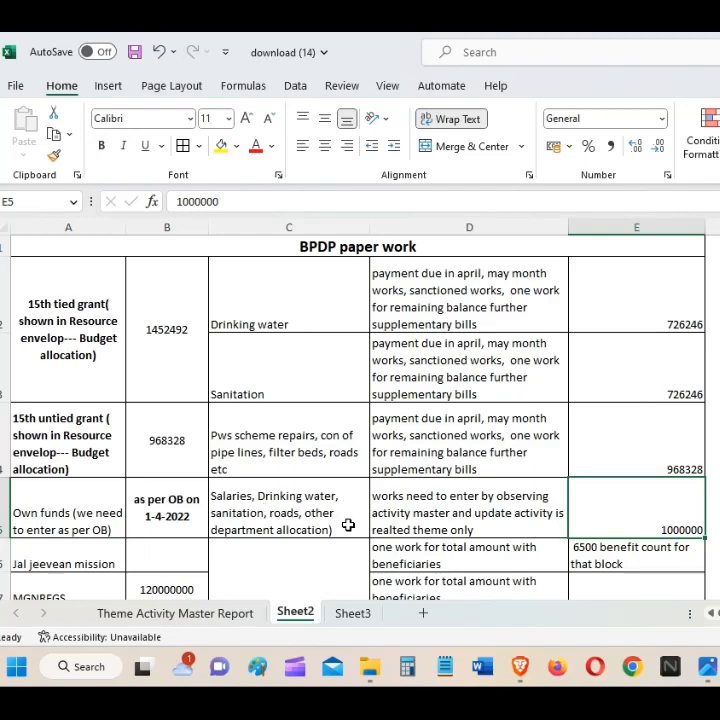
Examine the central scheme rows on Sheet2, from Jal jeevean mission to Swatch bharat mission, including the work instructions and beneficiary counts
scroll(281, 527, down, 2)
scroll(281, 527, down, 2)
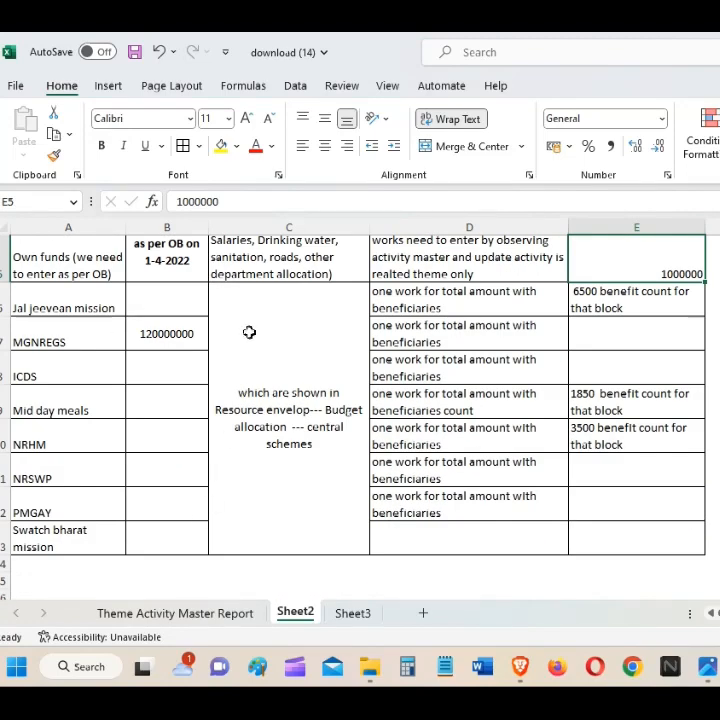
click(67, 398)
click(72, 446)
click(78, 468)
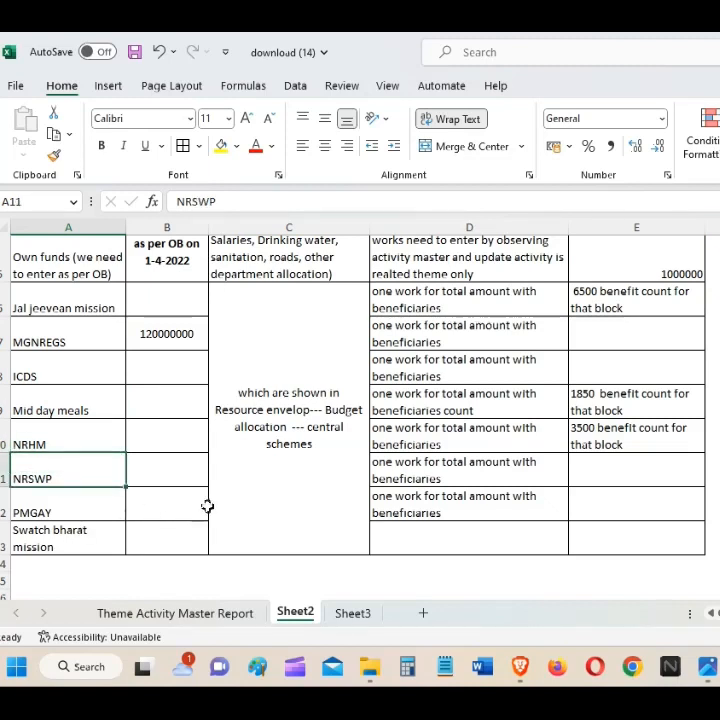
click(461, 294)
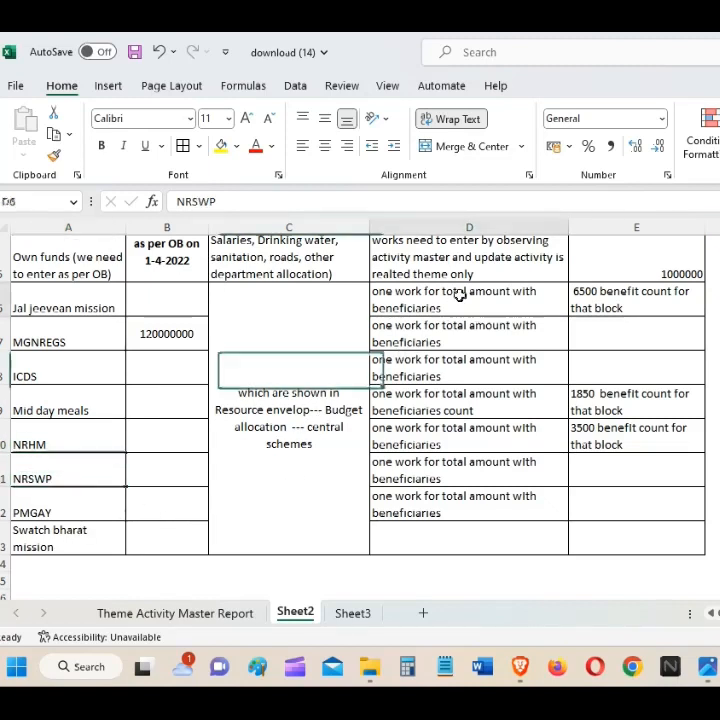
click(128, 336)
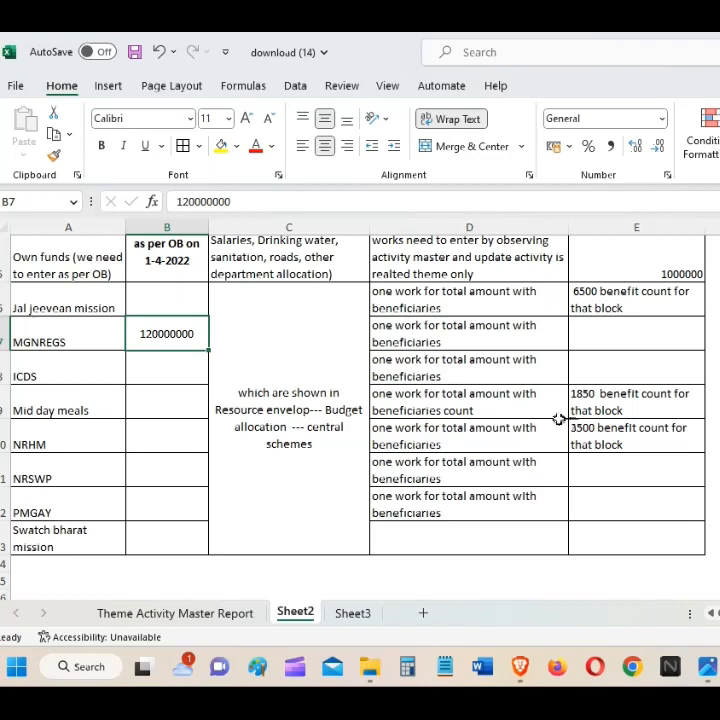
click(626, 396)
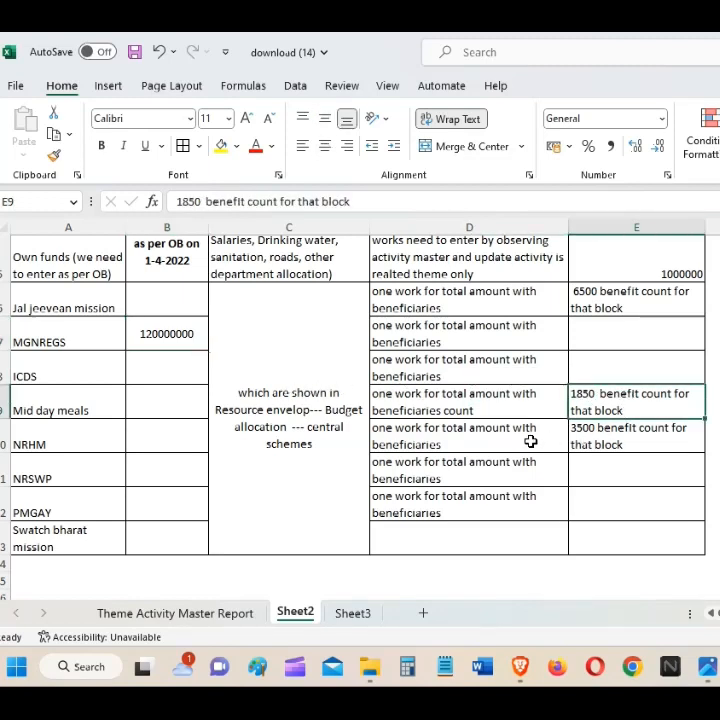
click(630, 440)
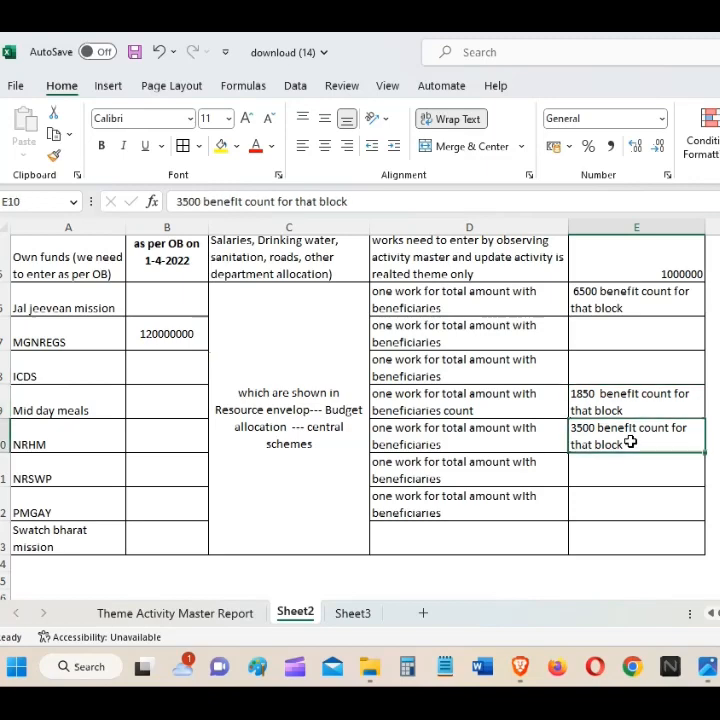
click(487, 450)
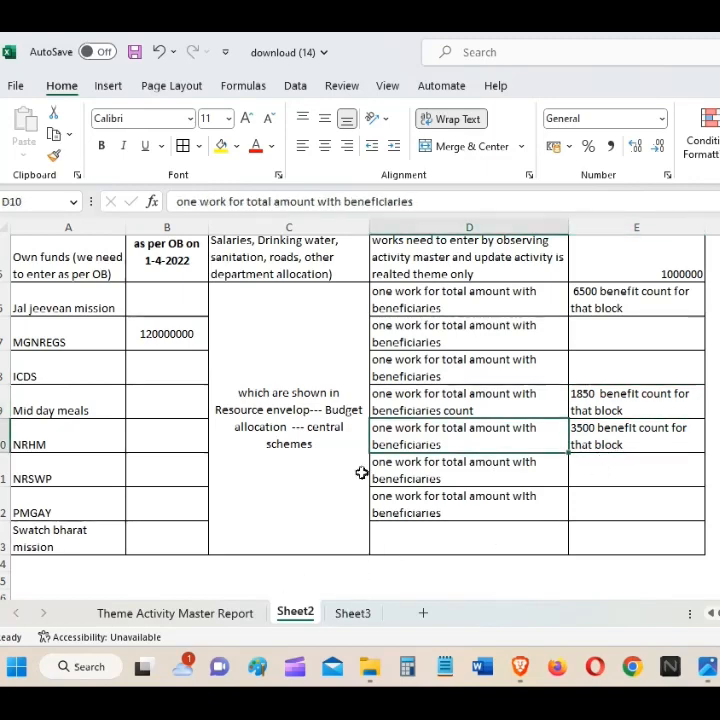
scroll(457, 432, up, 2)
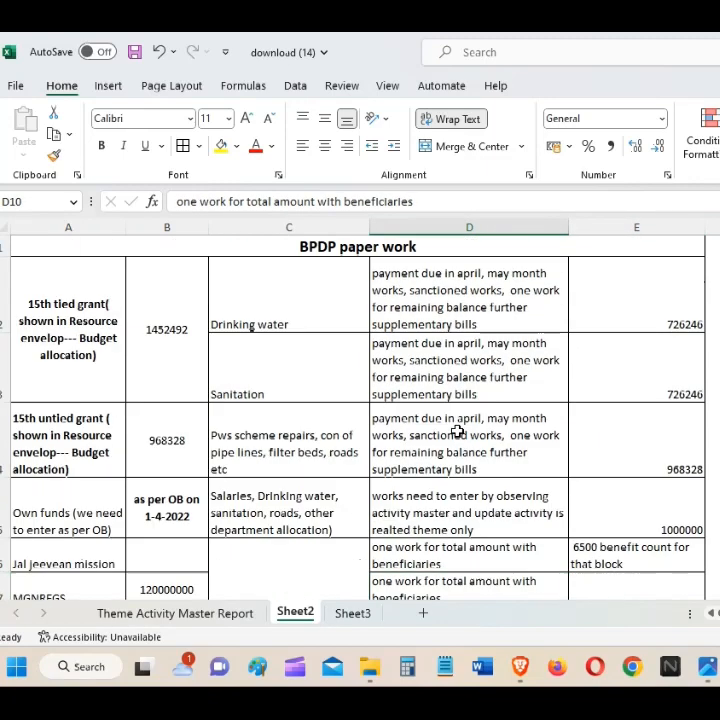
Copy the first activity's scheme name on Sheet3 and check the Drinking water amount on Sheet2, returning to the Sheet3 activity list
click(358, 615)
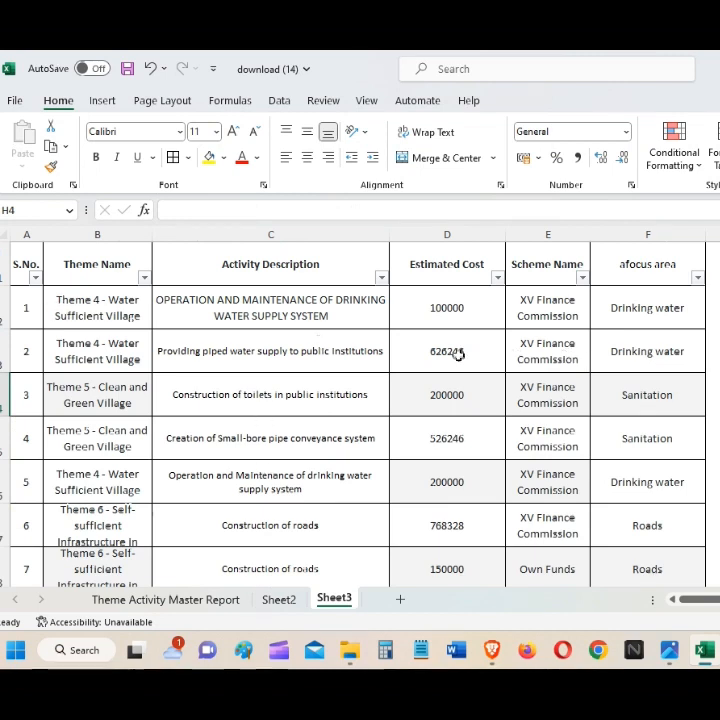
click(537, 306)
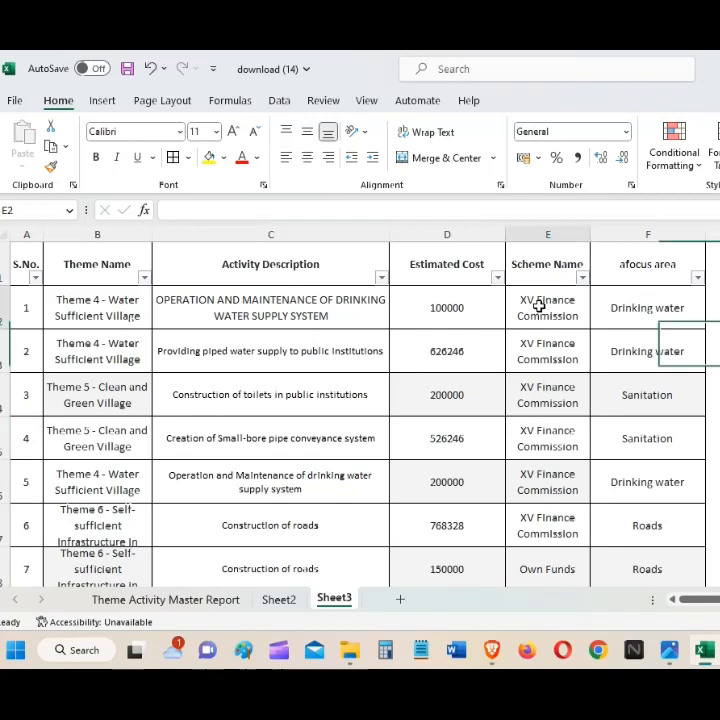
key(ctrl+c)
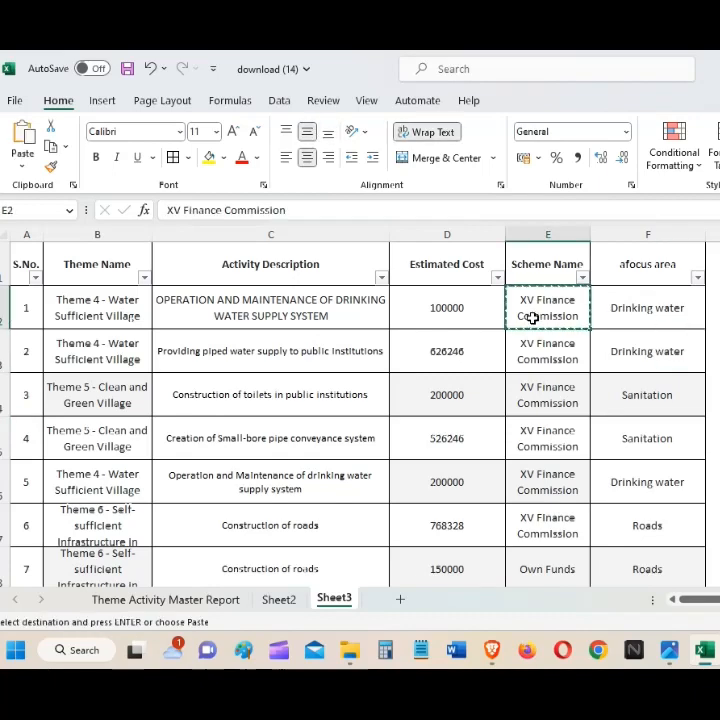
click(280, 600)
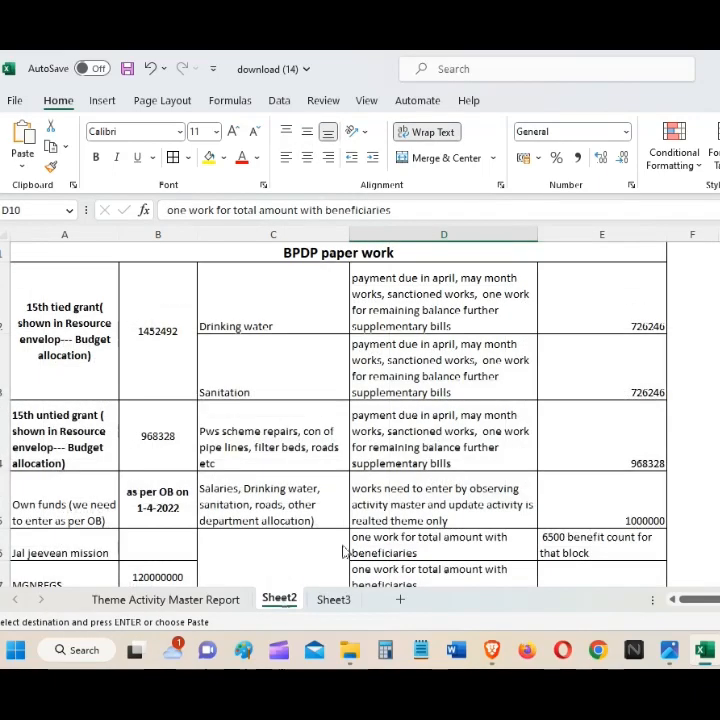
click(600, 311)
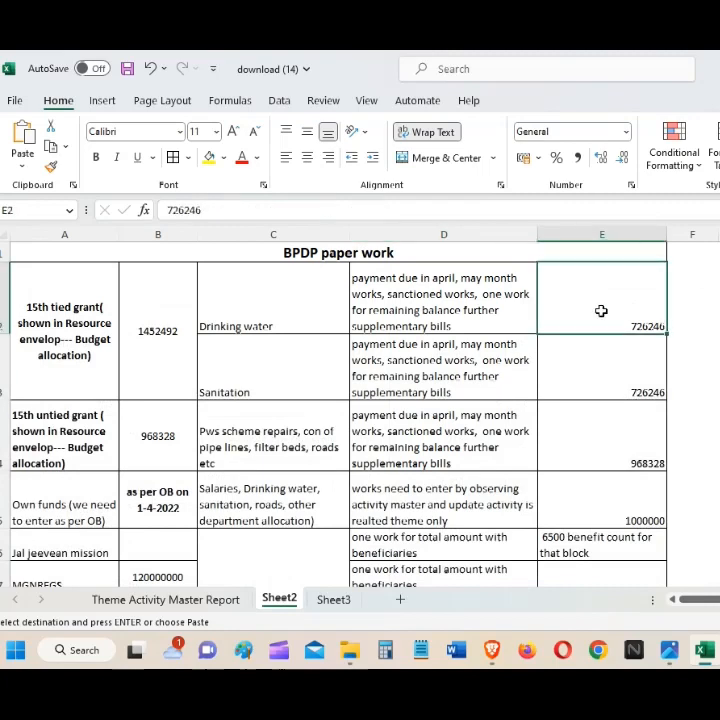
click(336, 600)
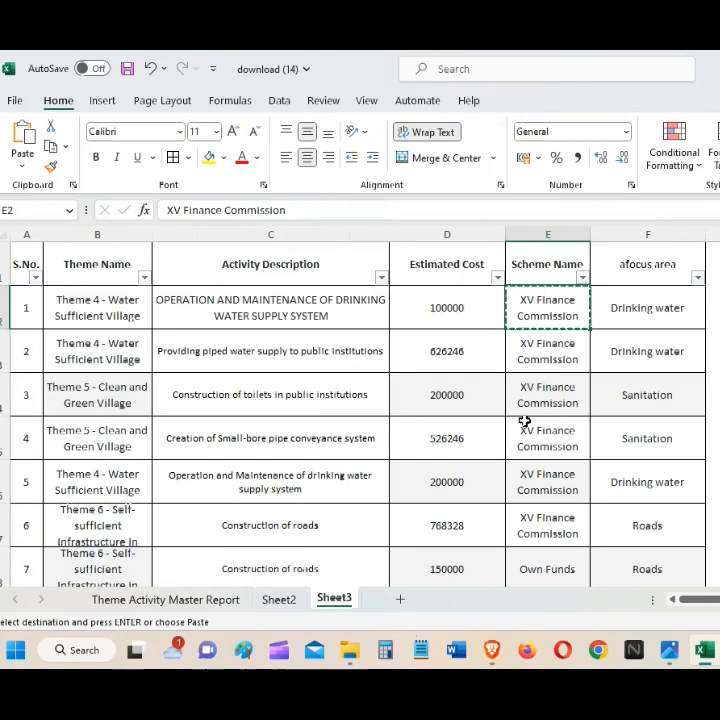
Review the scheme filter options and the first two drinking water activities' estimated costs, scheme names and focus areas on Sheet3
drag(481, 309, 479, 341)
key(ctrl+v)
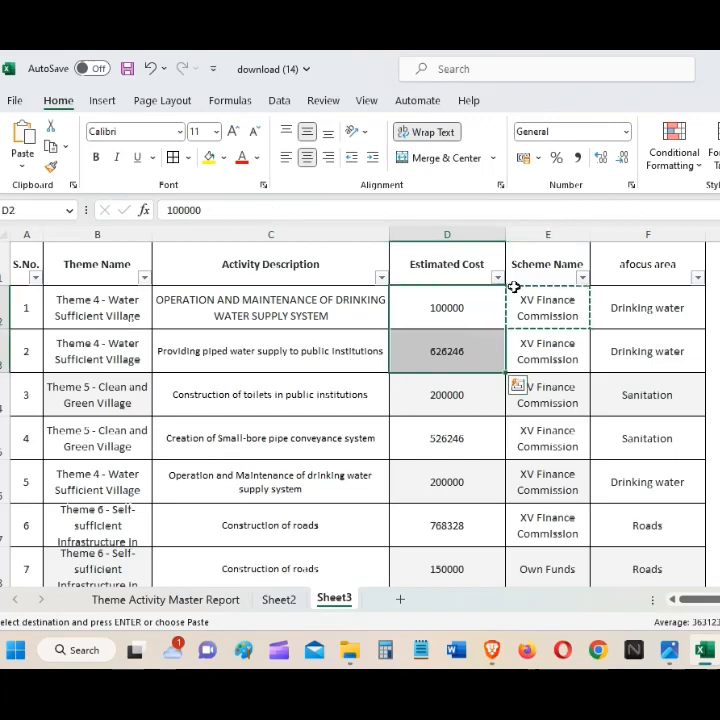
click(583, 280)
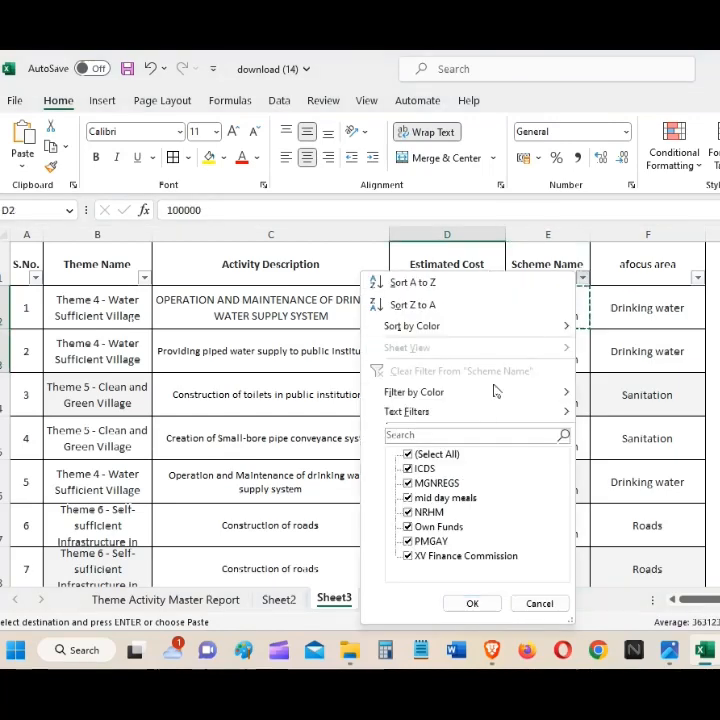
click(614, 375)
drag(648, 308, 648, 346)
drag(566, 302, 562, 352)
drag(463, 306, 464, 355)
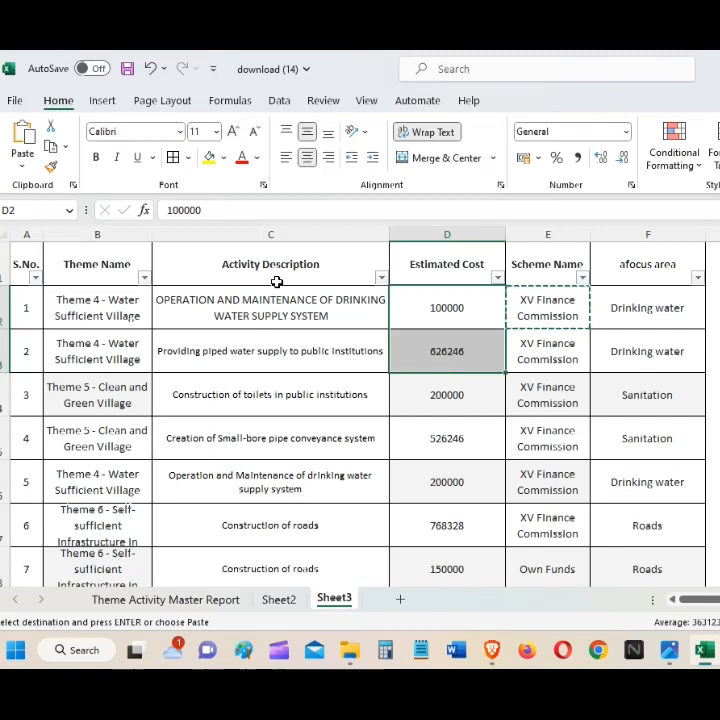
Enter the remark "may pending" in column G beside the first activity, operation and maintenance of drinking water supply system
click(12, 309)
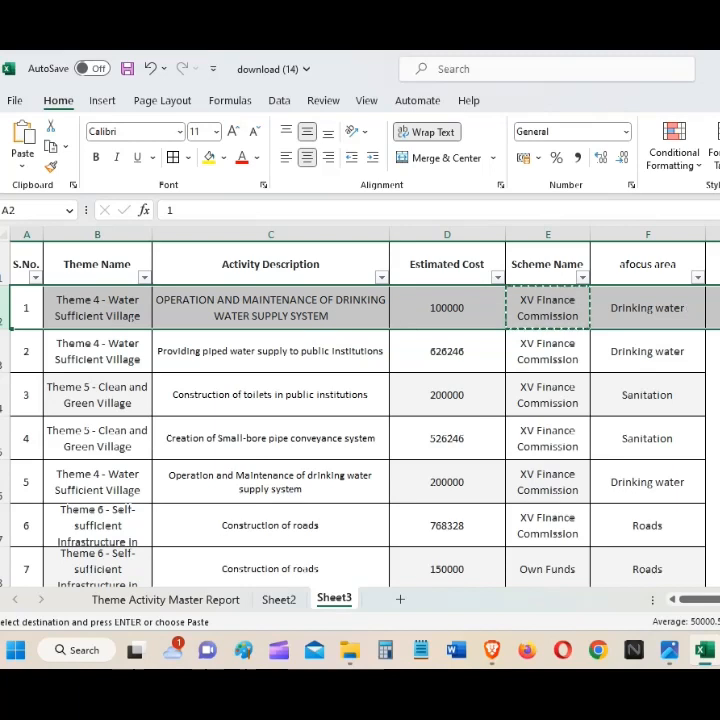
click(710, 308)
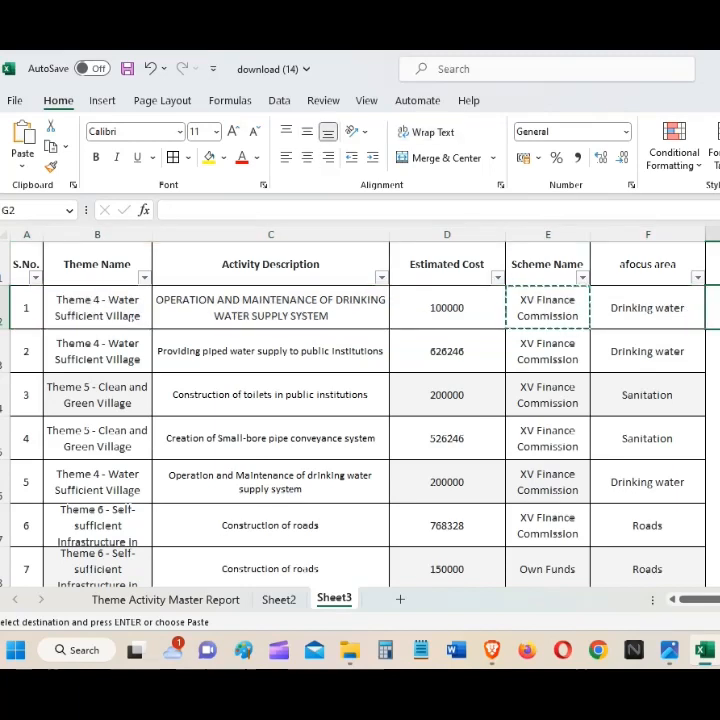
text(may pending)
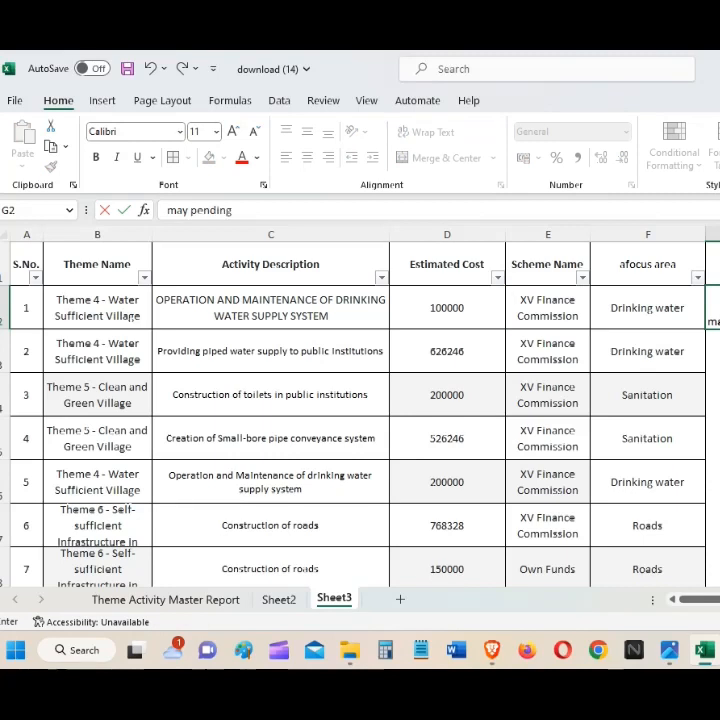
key(Return)
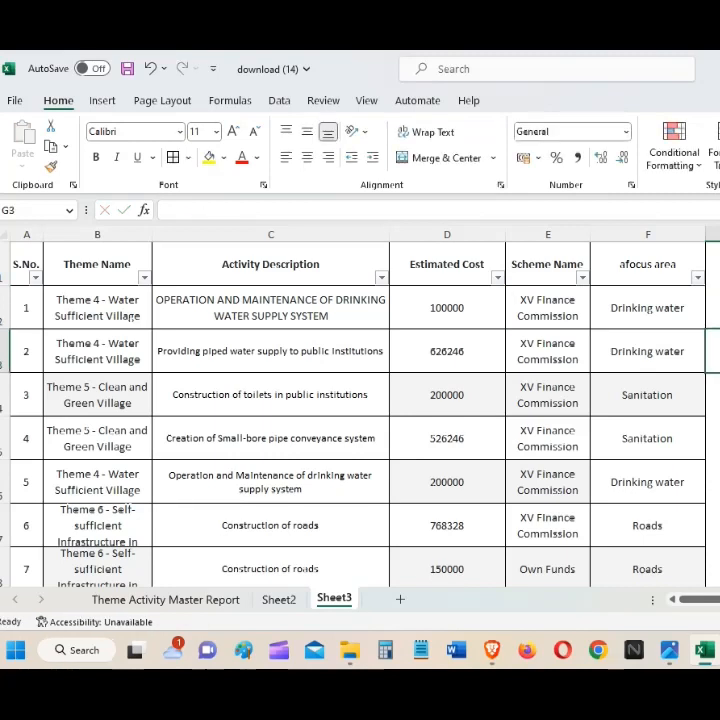
key(Up)
Check the estimated costs of the first two activities and the description and focus area of the piped water supply activity
click(447, 307)
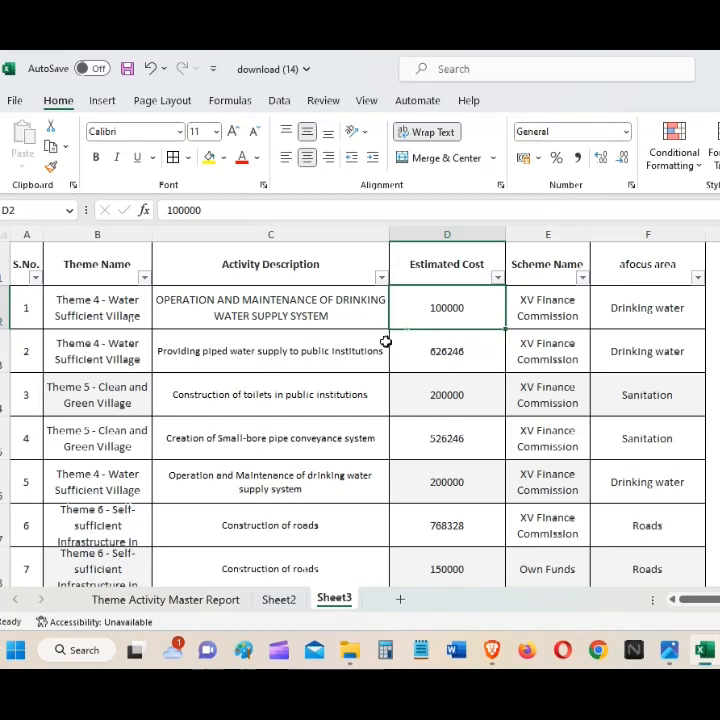
click(462, 355)
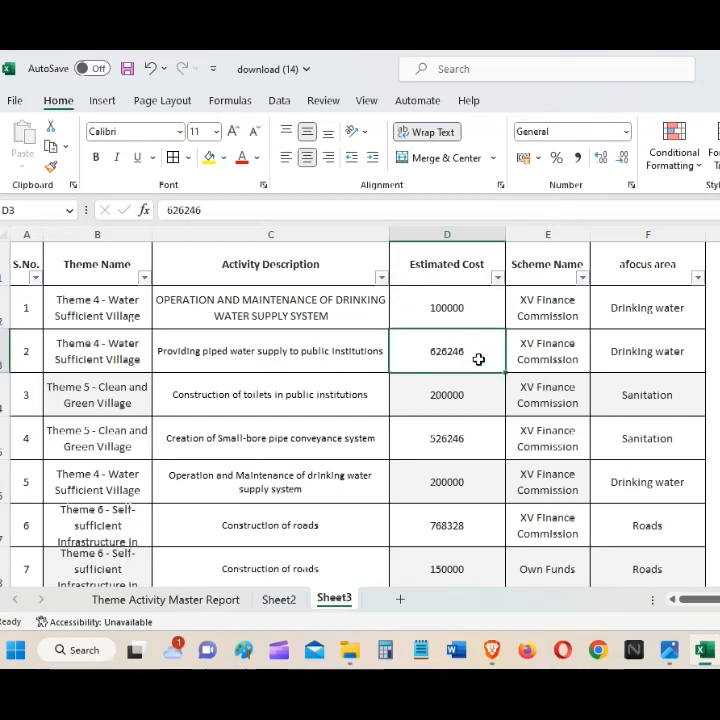
click(225, 348)
click(664, 350)
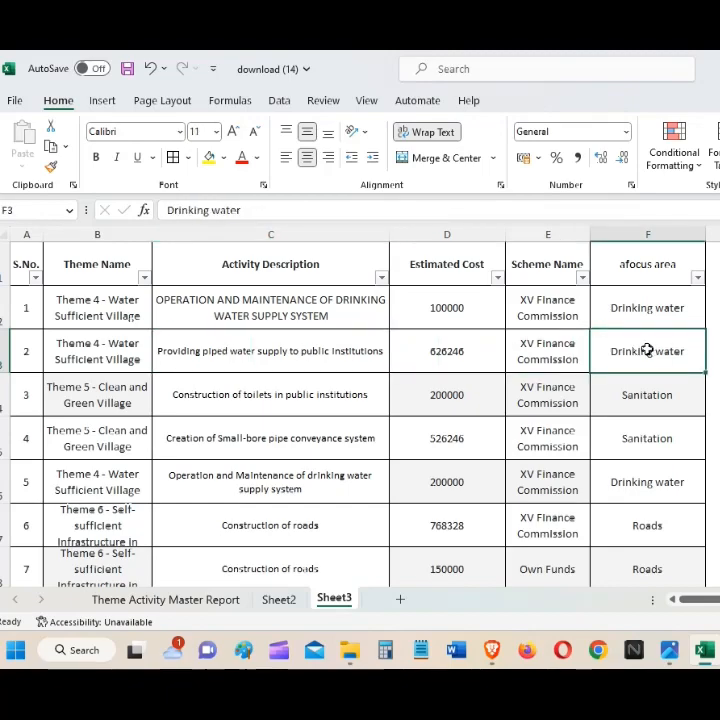
drag(446, 312, 448, 357)
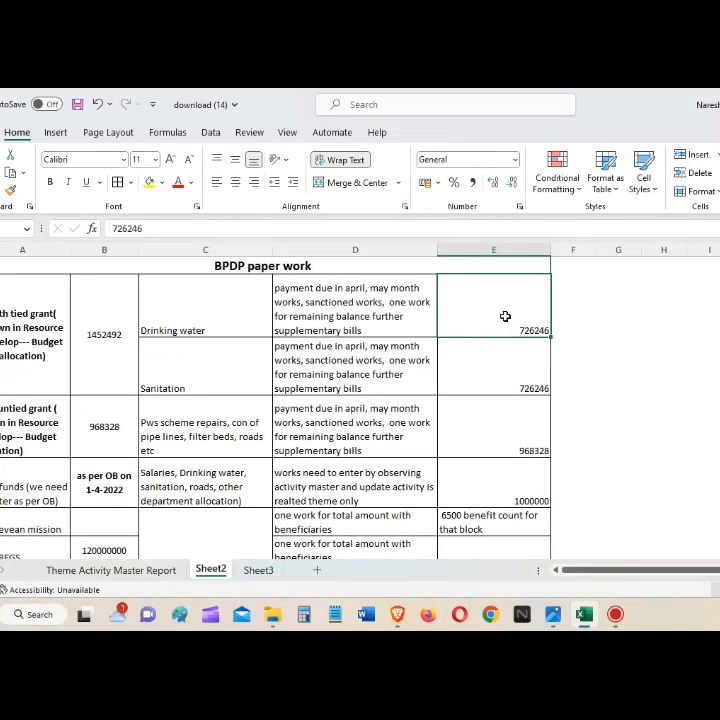
Compare the Drinking water and Sanitation amounts on Sheet2 with the estimated costs of the two sanitation activities on Sheet3
key(ctrl+c)
click(510, 373)
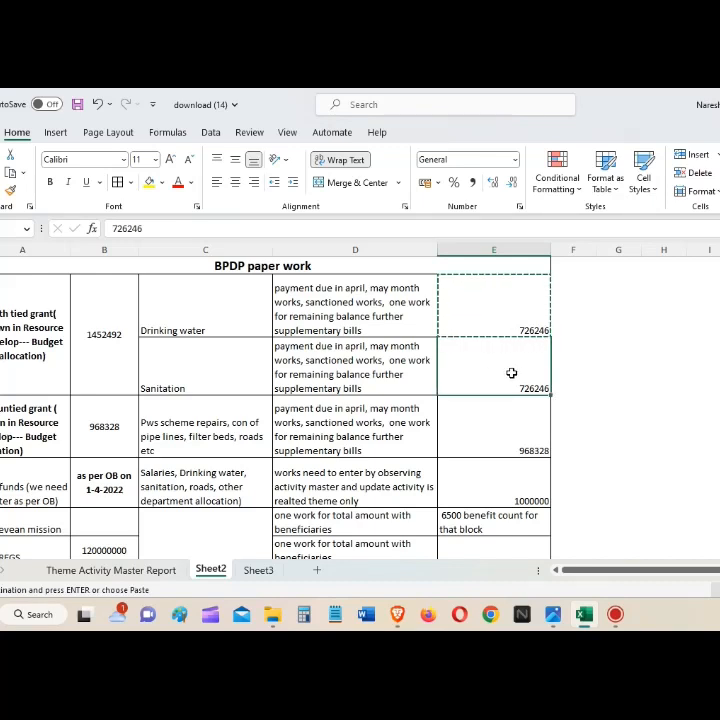
click(257, 572)
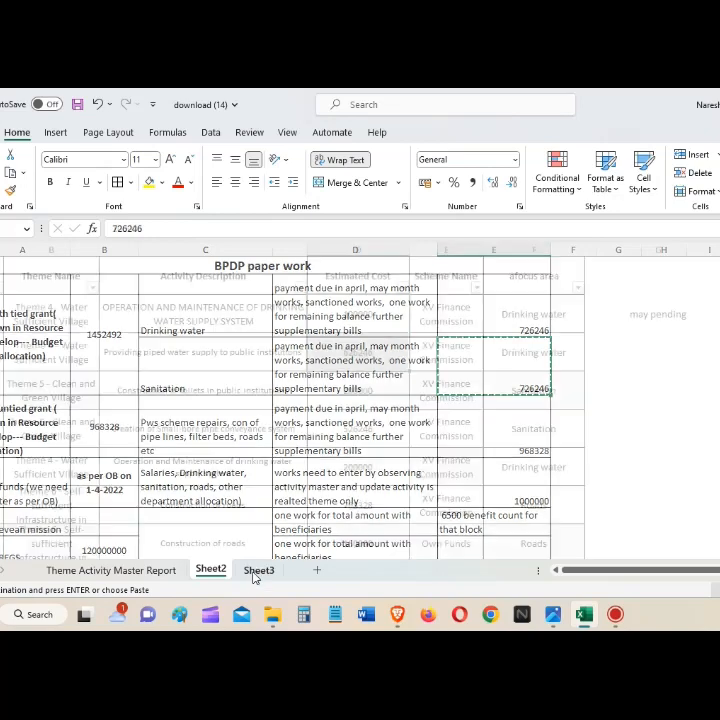
drag(534, 390, 539, 427)
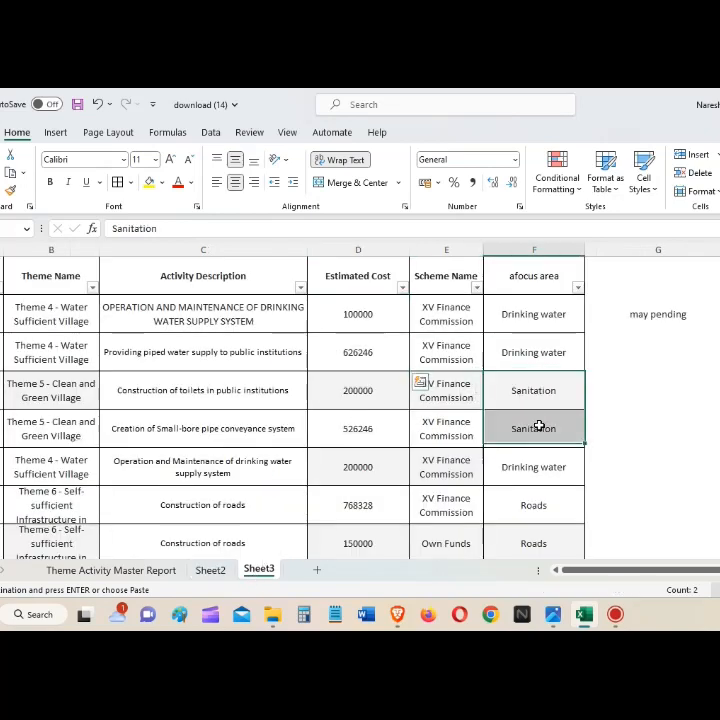
drag(371, 391, 370, 434)
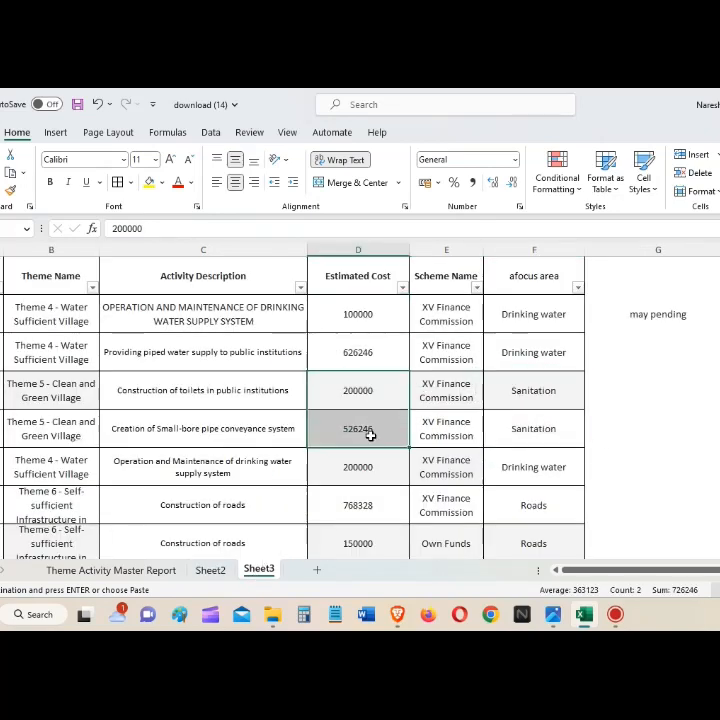
Enter the remark "may pending" in column G beside the activity for construction of toilets in public institutions
click(632, 385)
text(m)
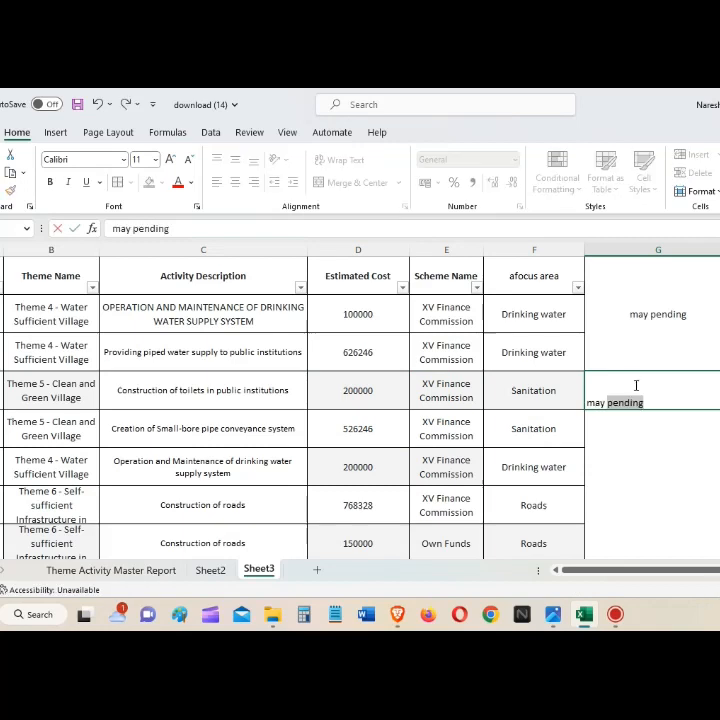
text(ay pending)
click(241, 430)
click(249, 393)
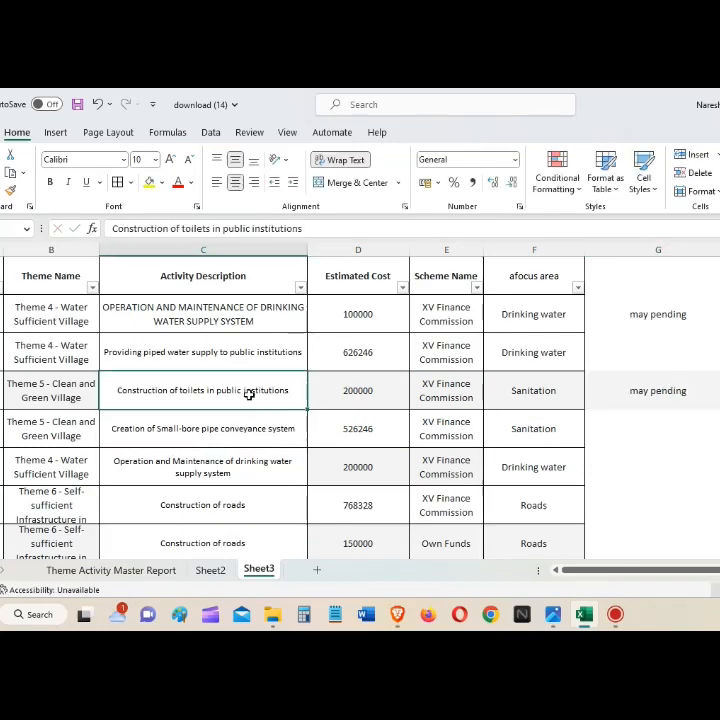
click(645, 385)
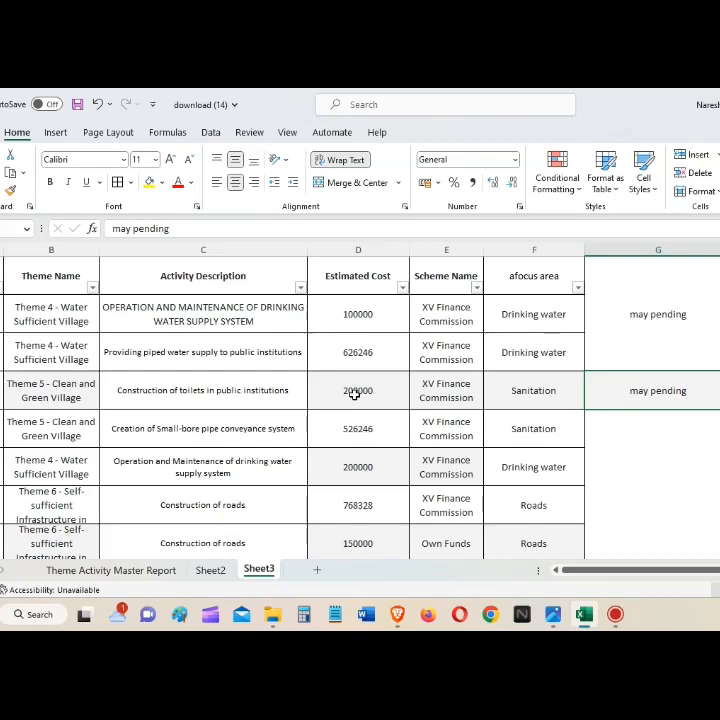
Check the untied grant amount on Sheet2 and review the scheme names and focus areas of activities 4 to 6 on Sheet3
click(343, 431)
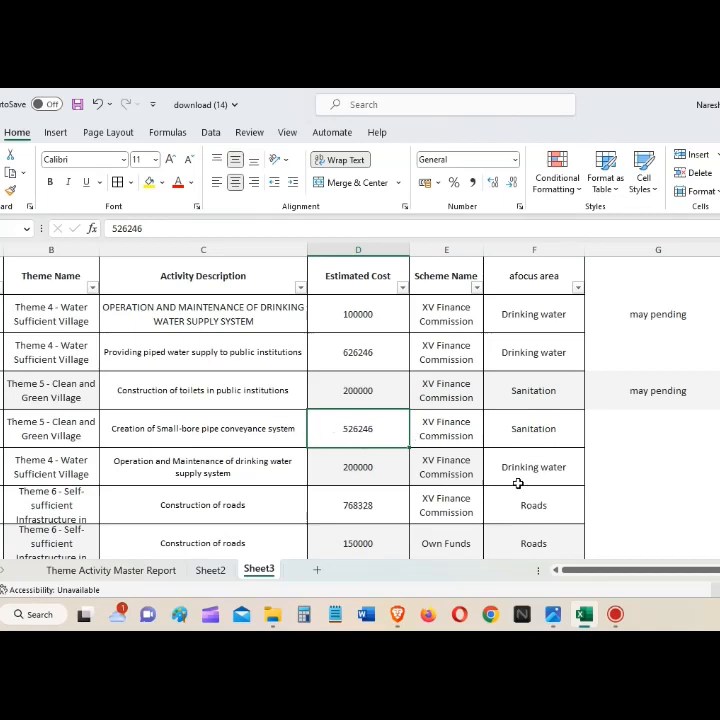
scroll(508, 493, down, 1)
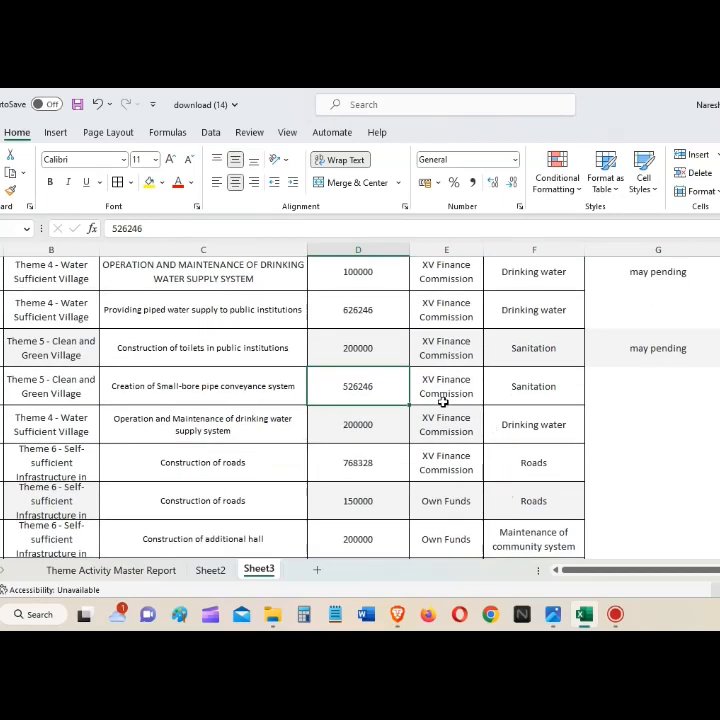
click(212, 571)
click(532, 431)
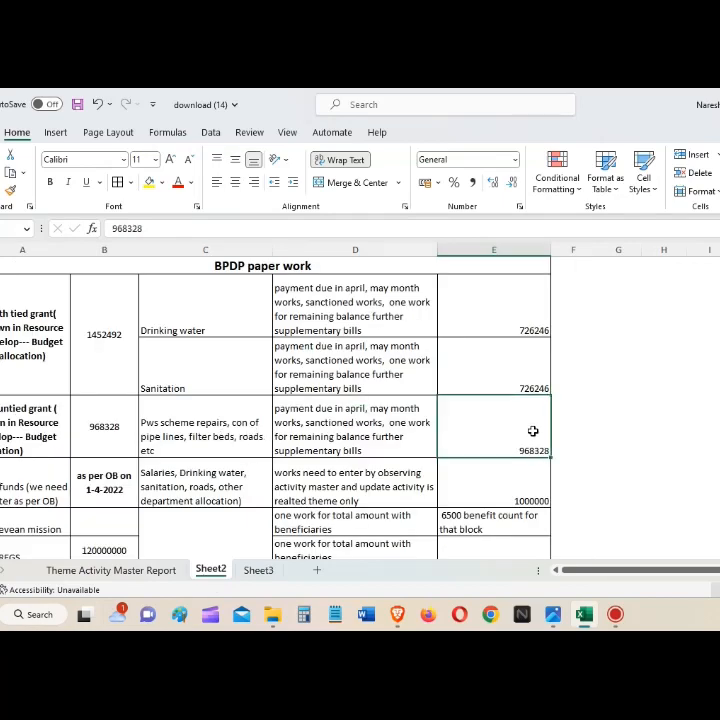
click(260, 570)
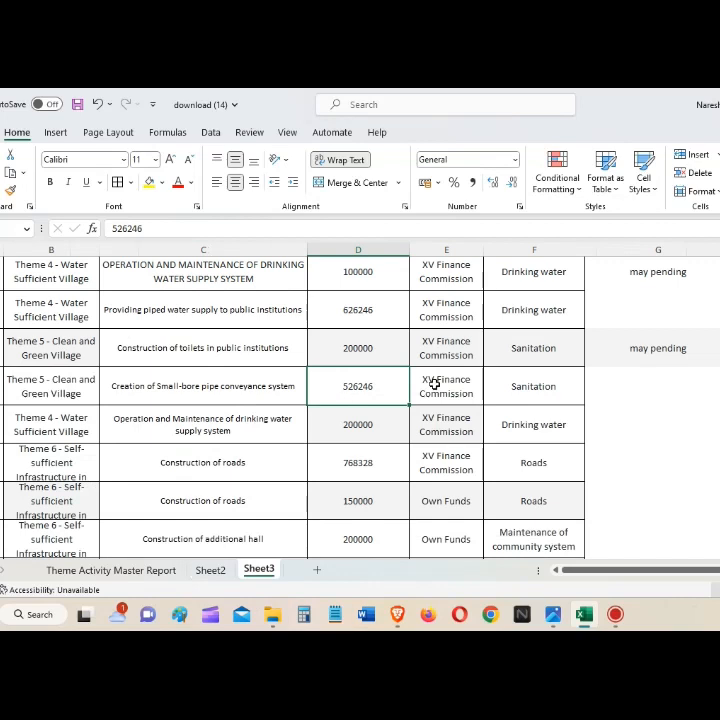
drag(446, 380, 441, 477)
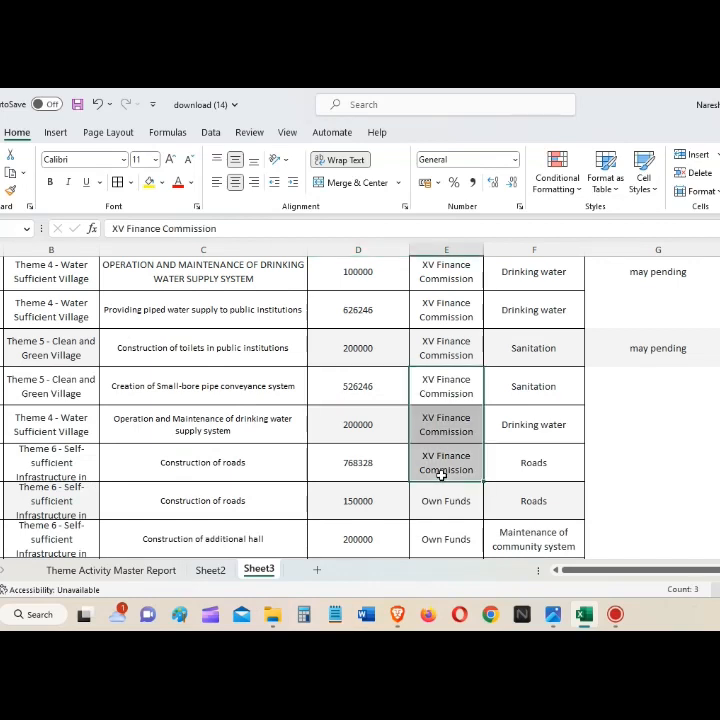
drag(534, 386, 536, 474)
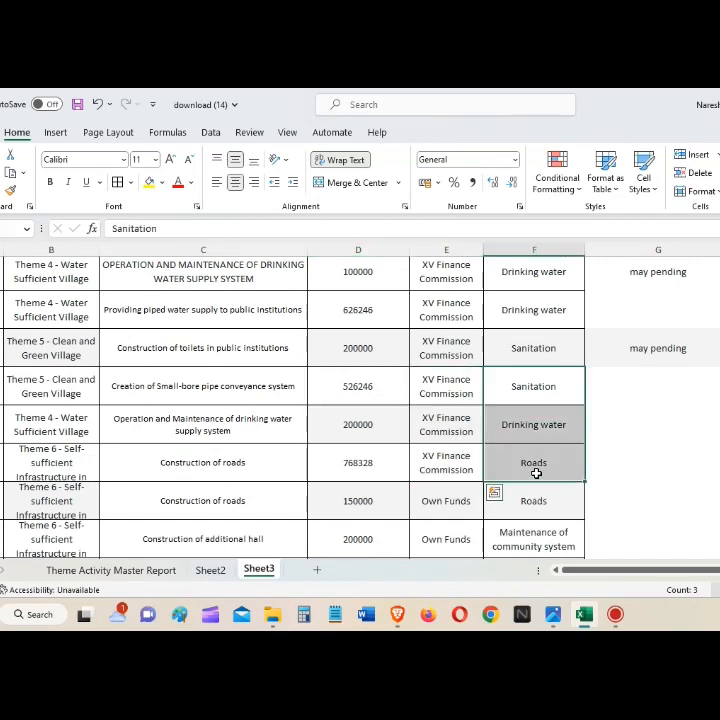
click(350, 385)
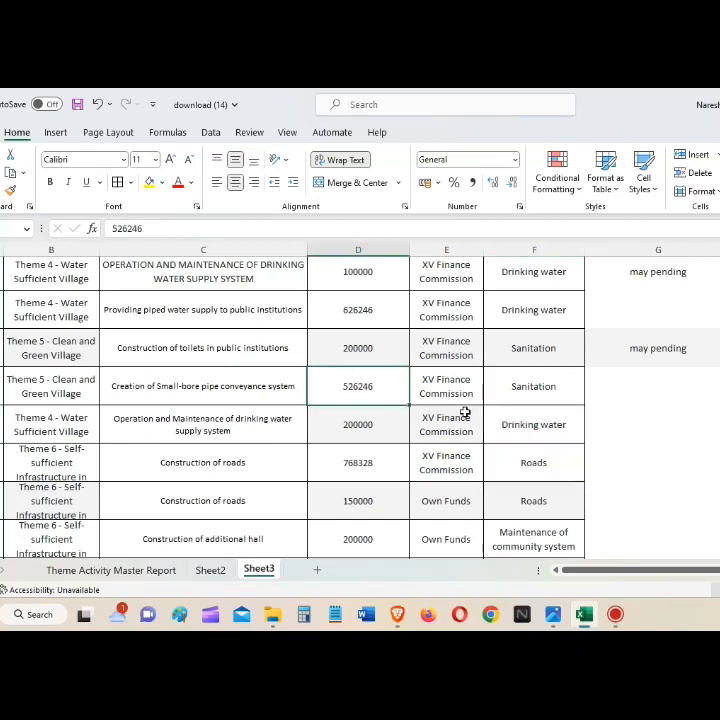
Enter the remark "may pending" in column G beside activity 4, the small-bore pipe conveyance system, and activity 5, drinking water maintenance
click(609, 402)
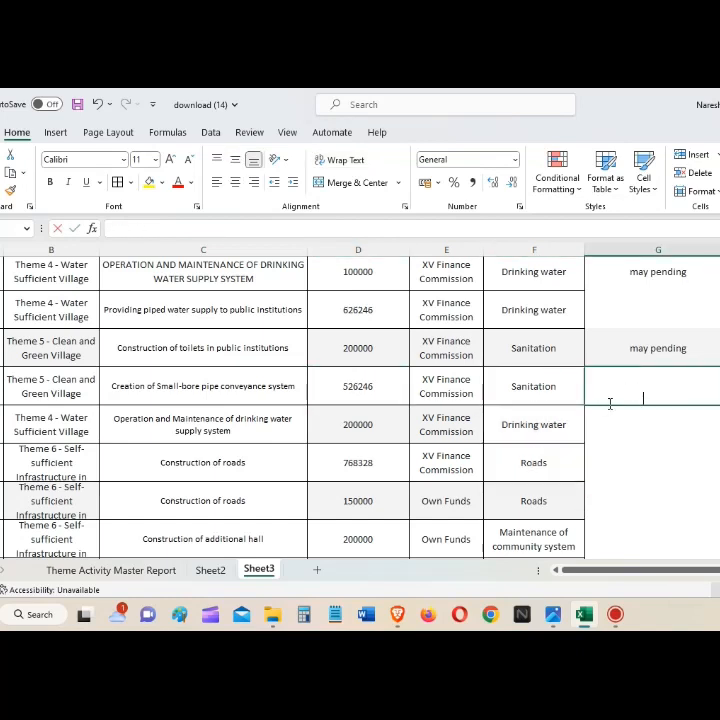
text(may)
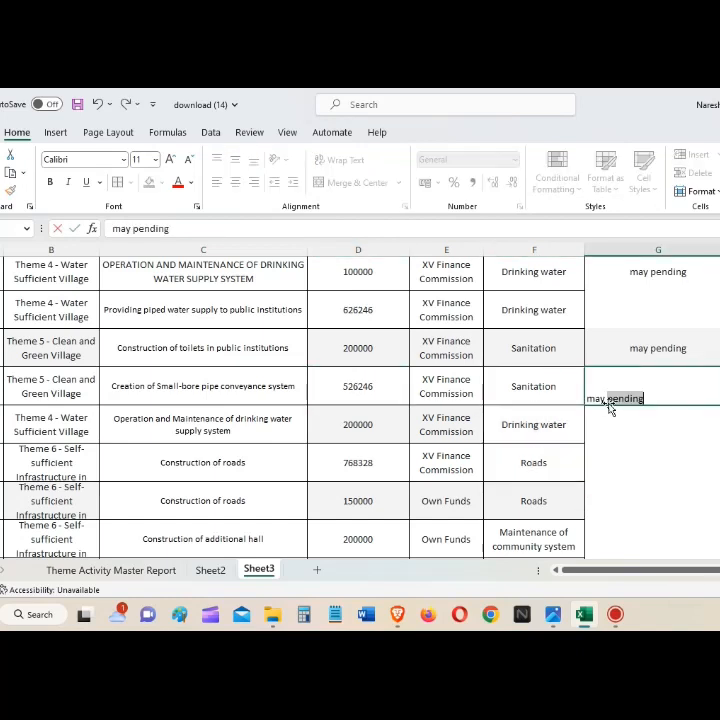
key(Return)
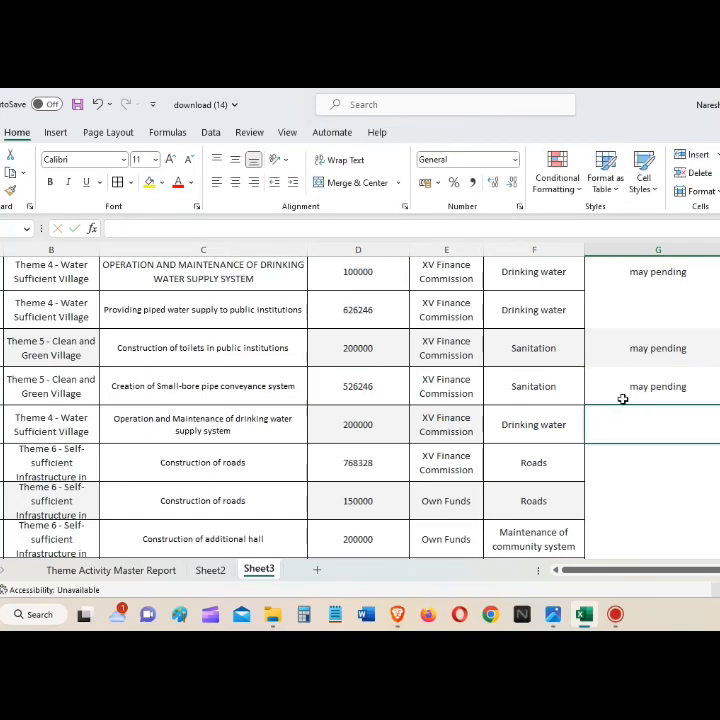
text(may pending)
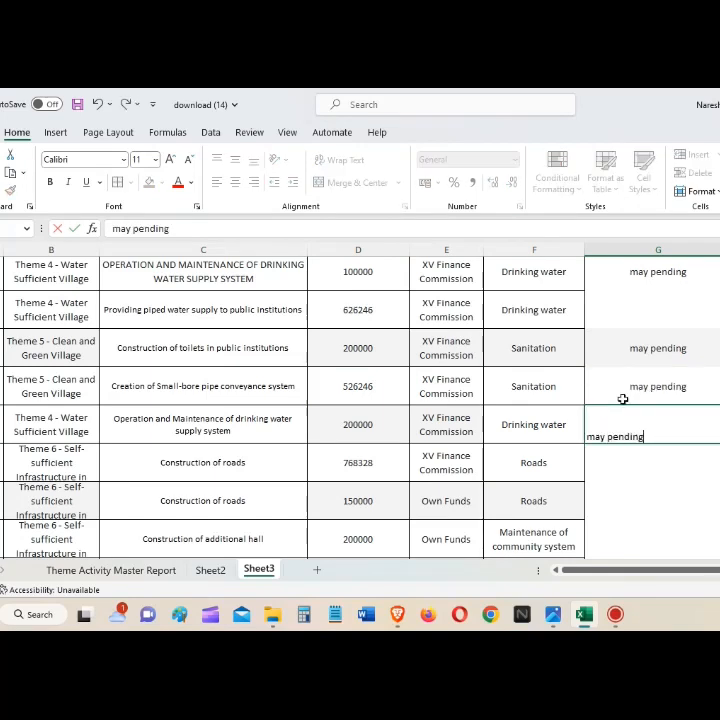
key(Return)
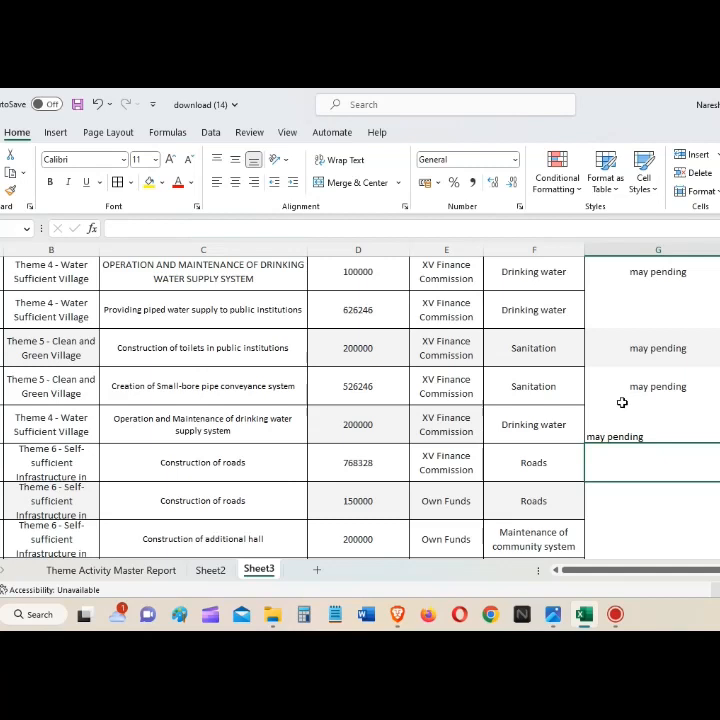
click(650, 431)
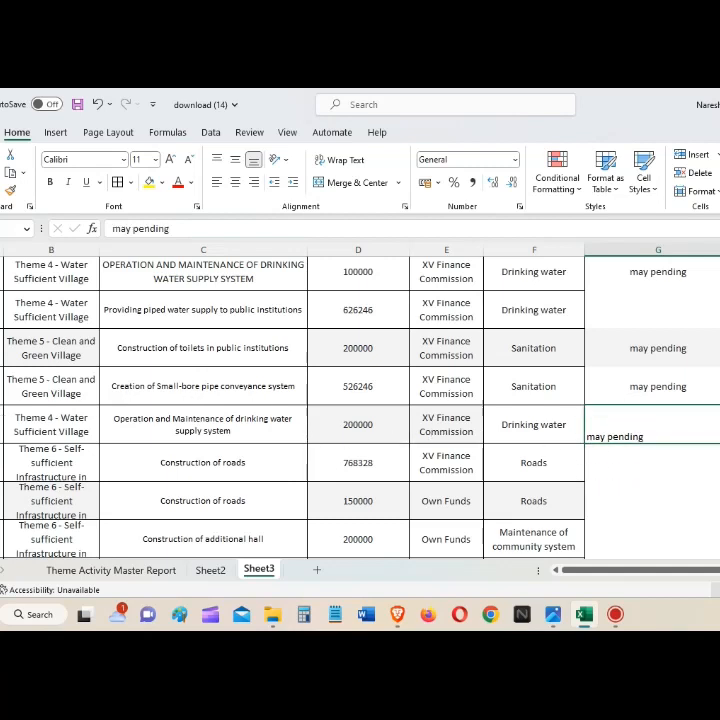
Check the rows of activities 4 and 5 and clear the remark beside the small-bore pipe conveyance system activity
drag(1, 427, 1, 386)
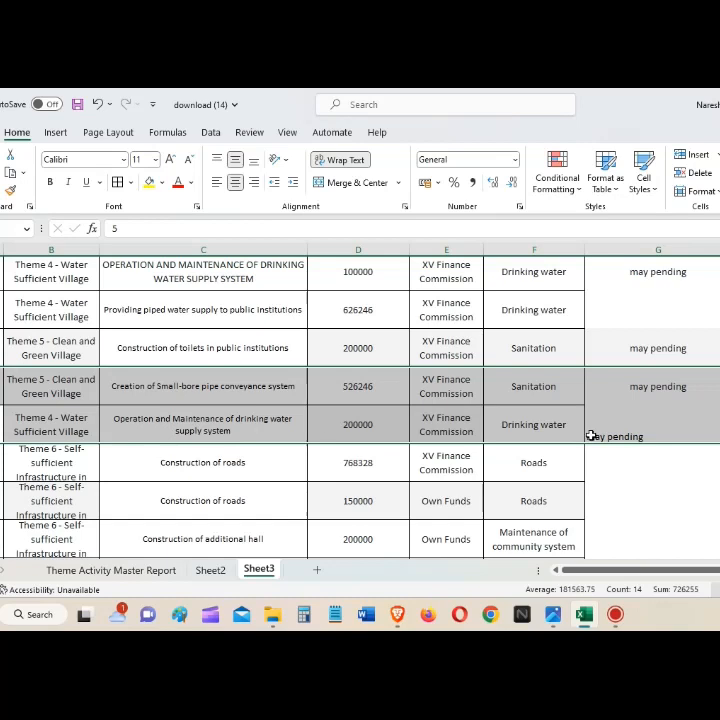
click(561, 426)
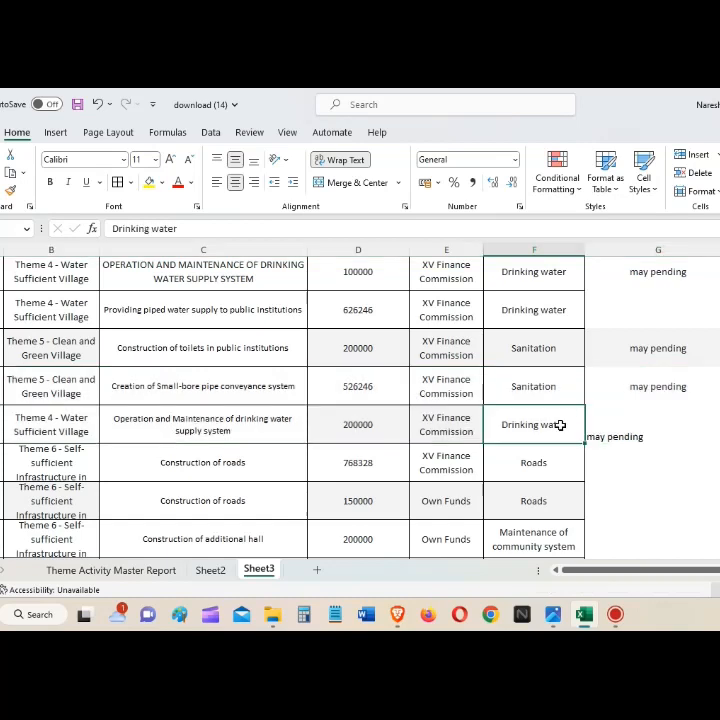
click(645, 382)
key(Delete)
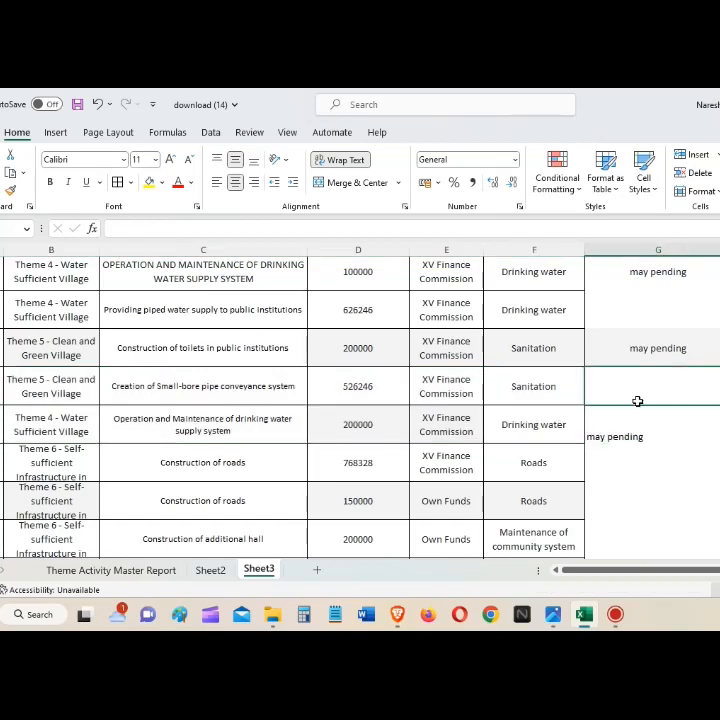
click(636, 460)
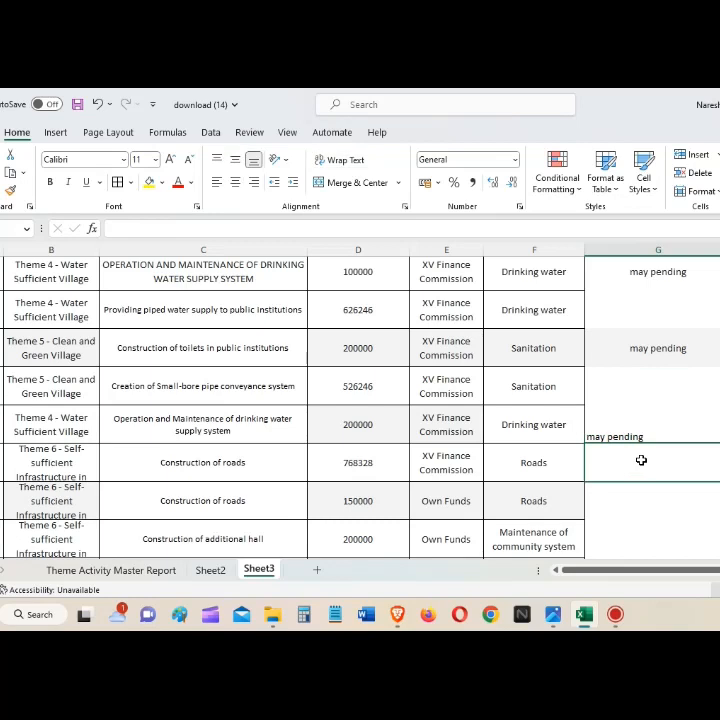
text(m)
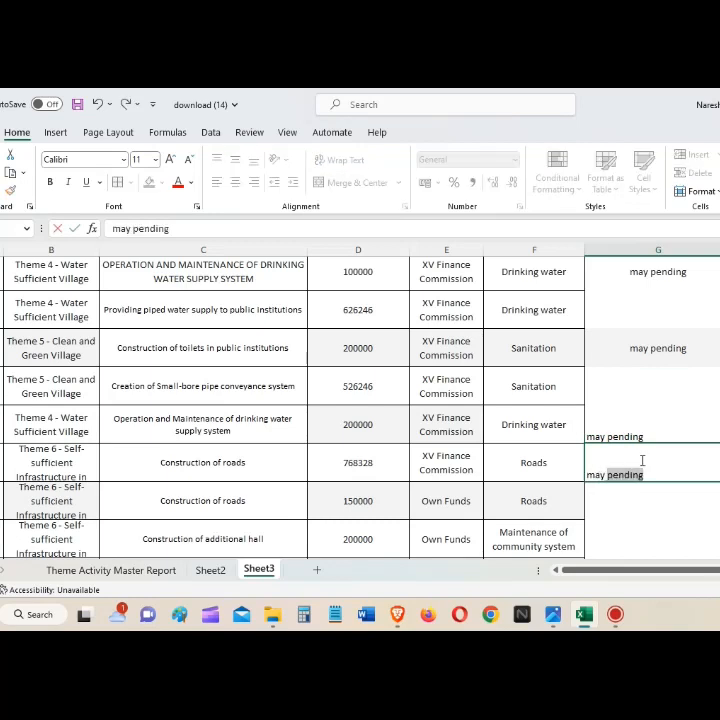
text(ay)
click(392, 477)
drag(0, 425, 0, 472)
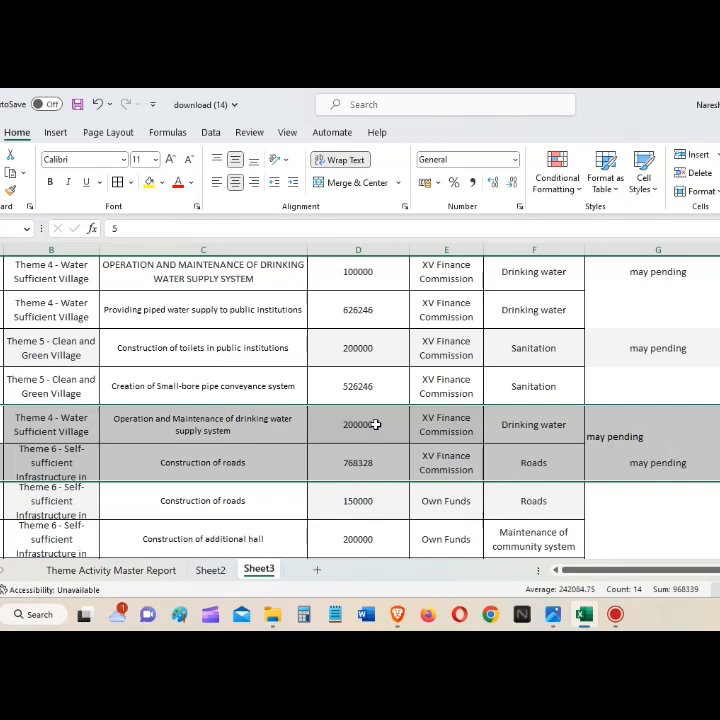
scroll(479, 495, down, 1)
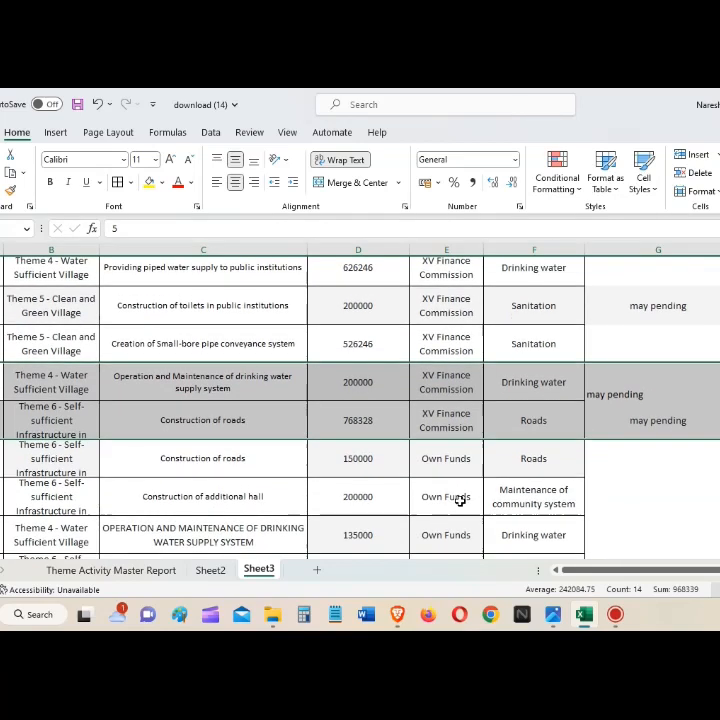
click(452, 420)
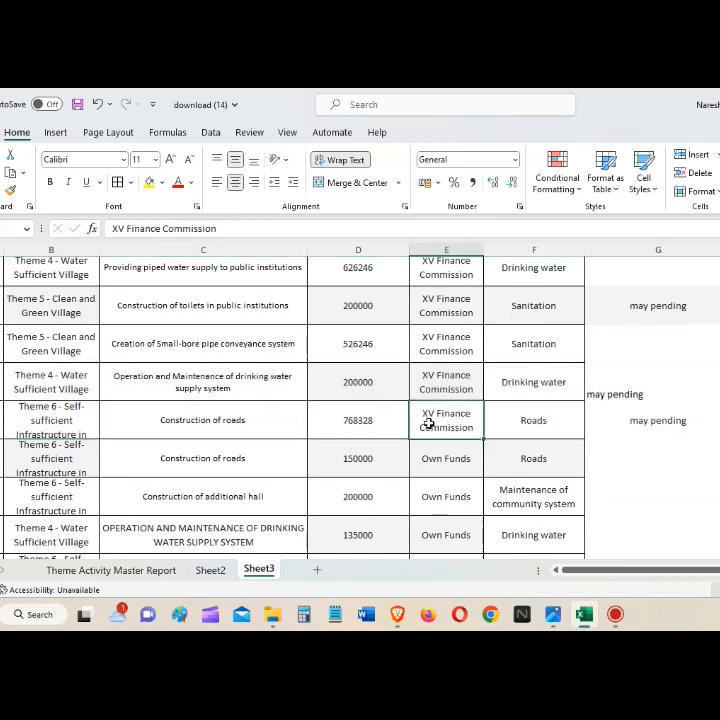
click(685, 422)
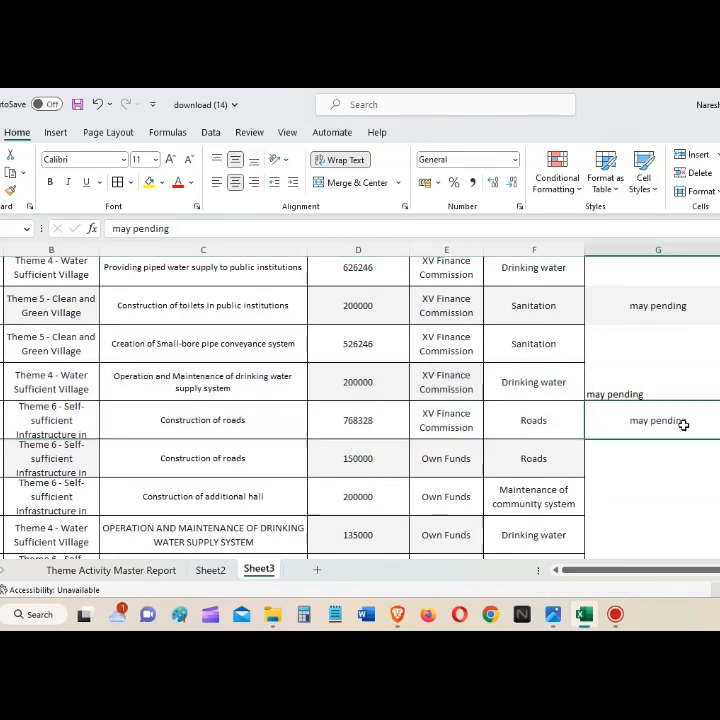
key(Delete)
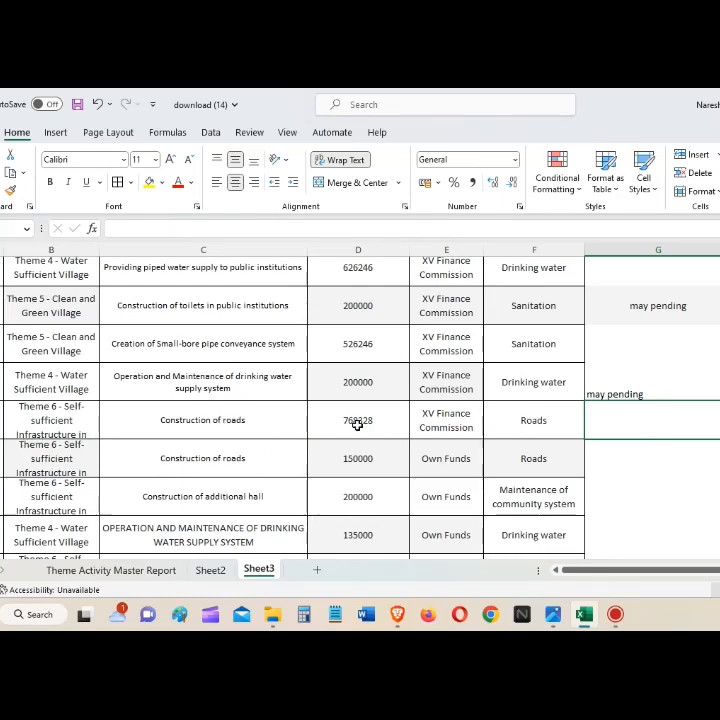
Total the estimated costs of activities 5 and 6, and those of the two sanitation activities
click(453, 416)
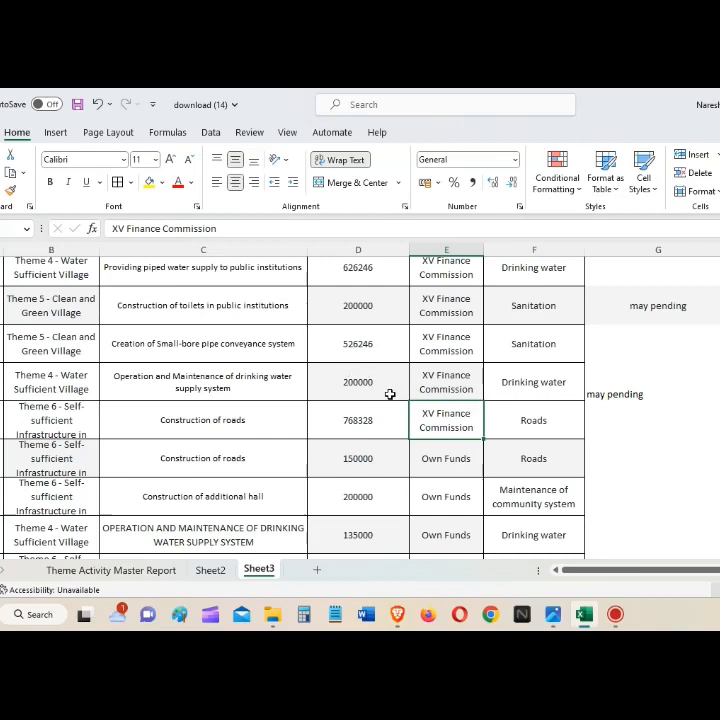
drag(382, 382, 381, 427)
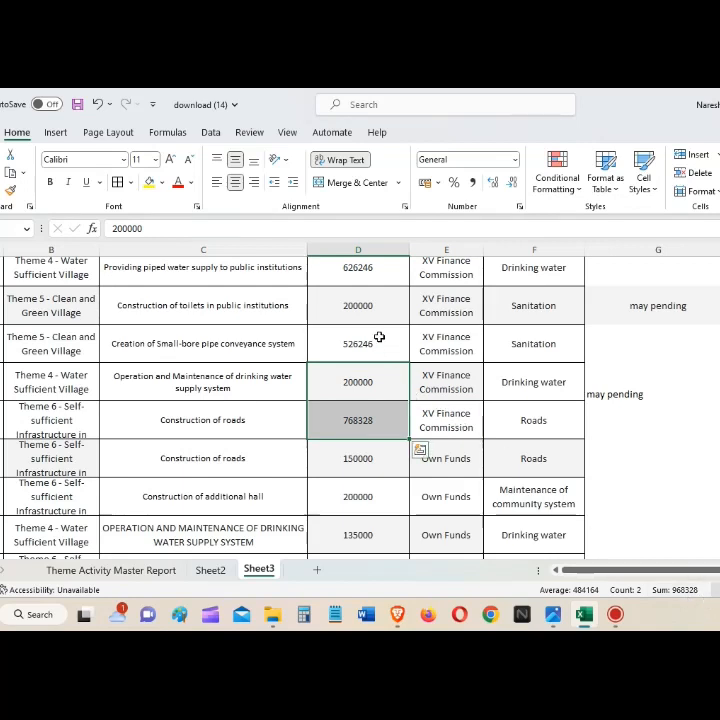
drag(378, 308, 371, 352)
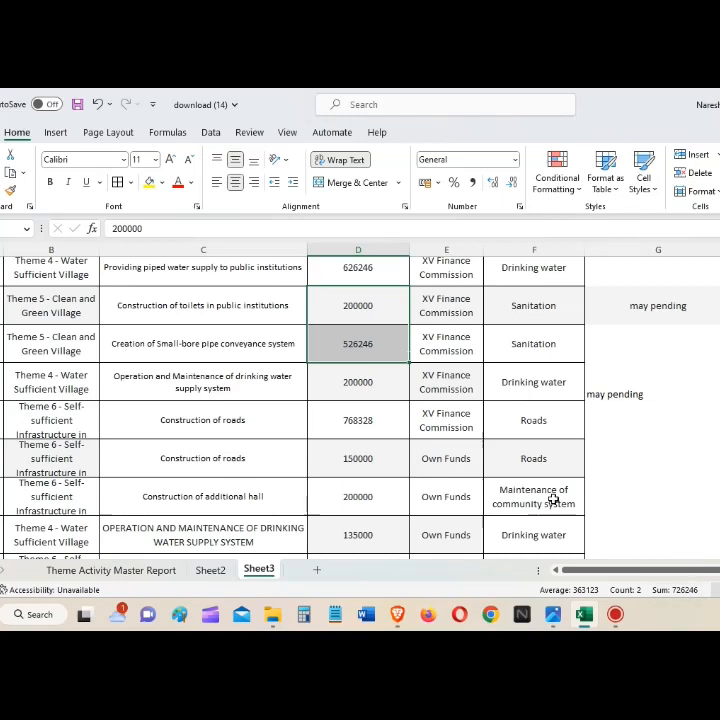
Review the scheme names of the four Own Funds activities and total their estimated costs
scroll(454, 402, down, 1)
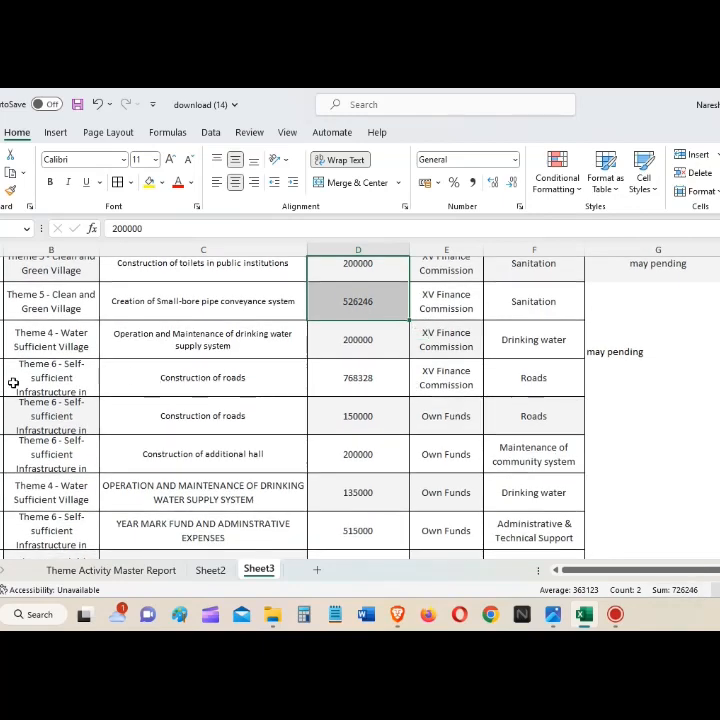
drag(451, 421, 453, 320)
scroll(403, 379, up, 2)
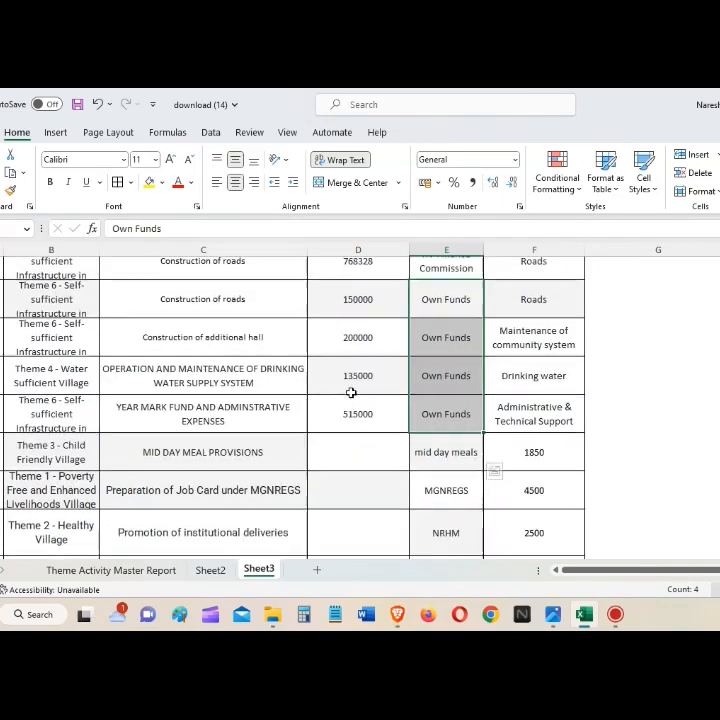
scroll(355, 396, up, 1)
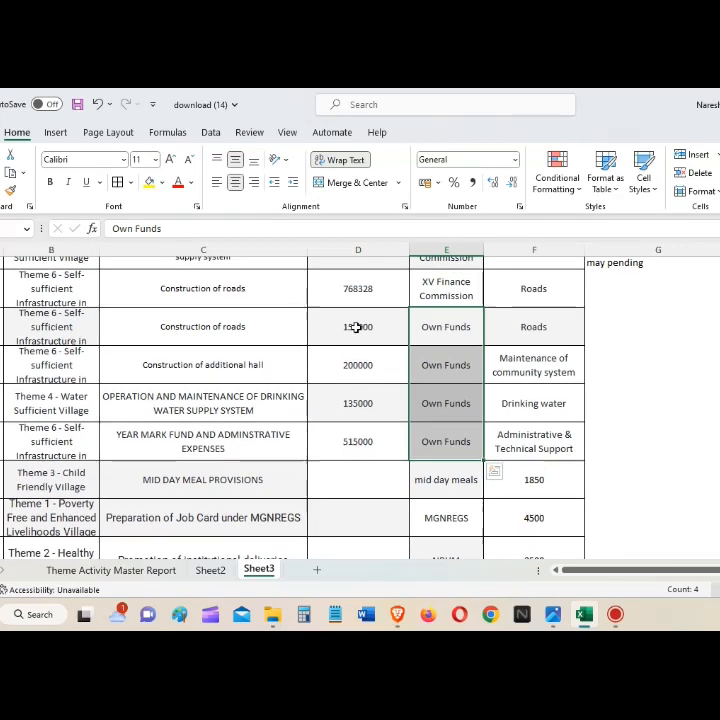
drag(359, 326, 365, 447)
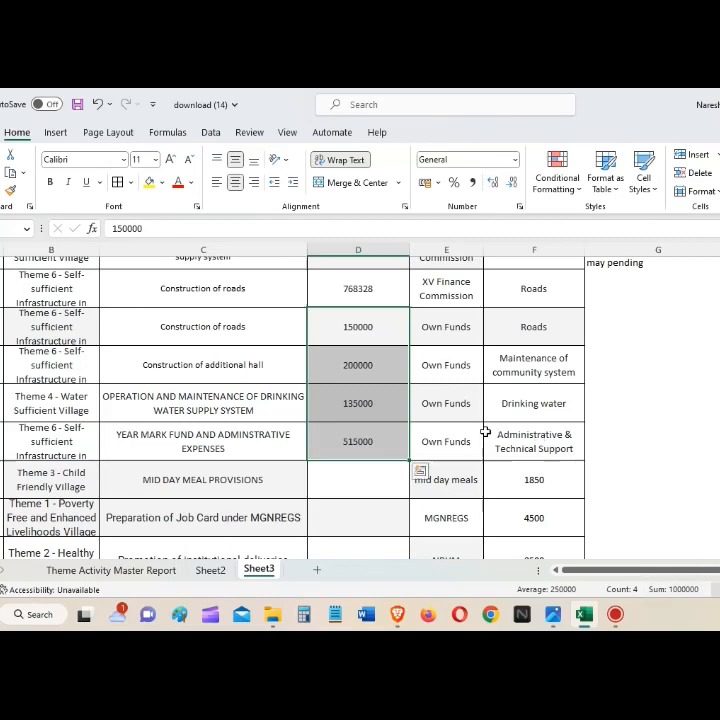
Review the column F counts for the scheme activities from mid day meals to PMGAY and their estimated cost cells
scroll(461, 415, down, 1)
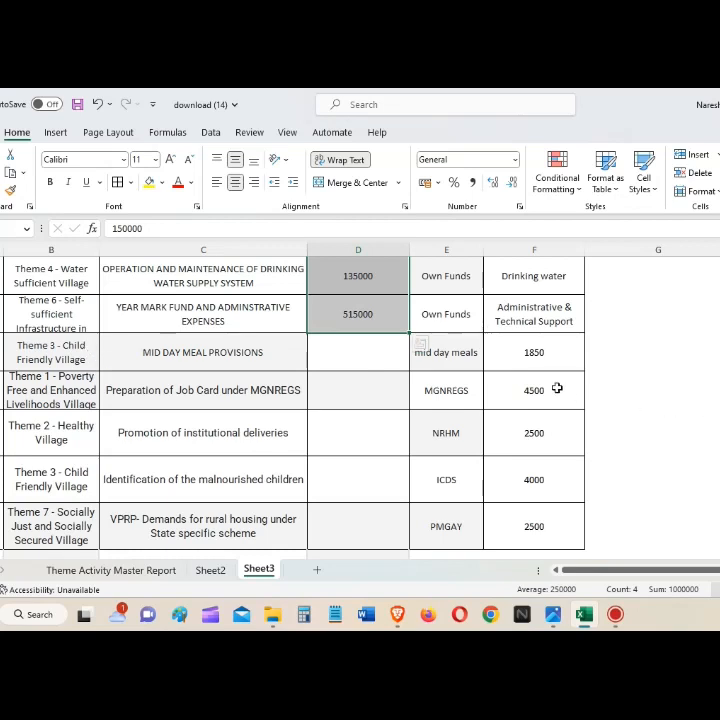
drag(556, 352, 565, 532)
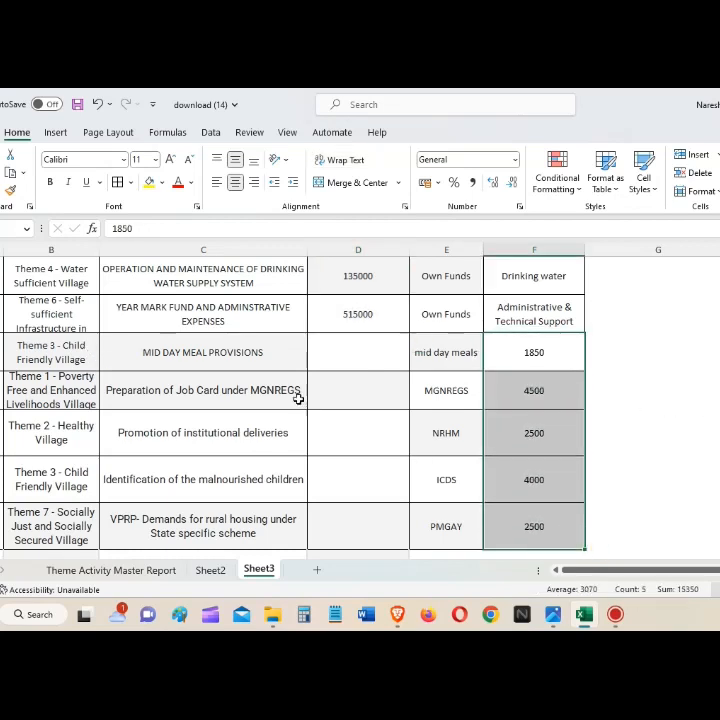
click(349, 380)
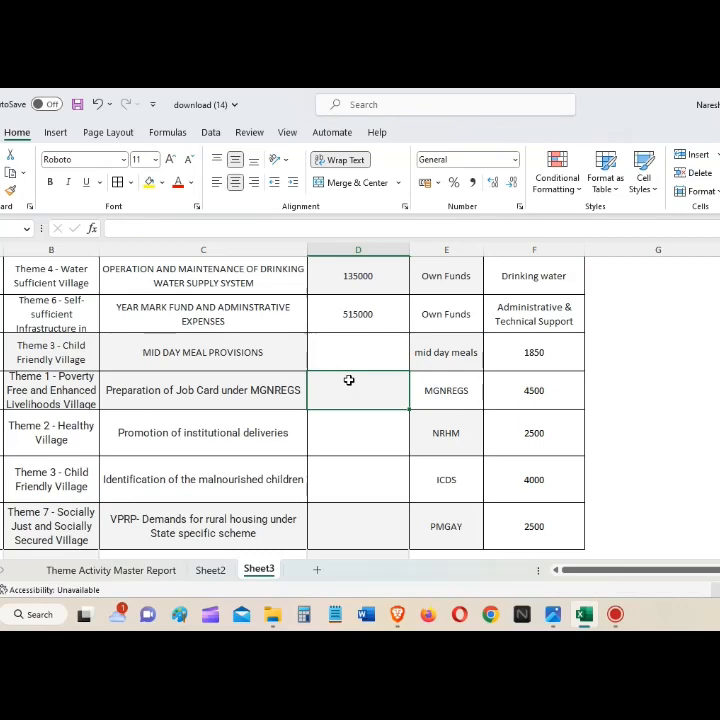
Check the benefit counts and work instructions listed for the central schemes on Sheet2
click(210, 570)
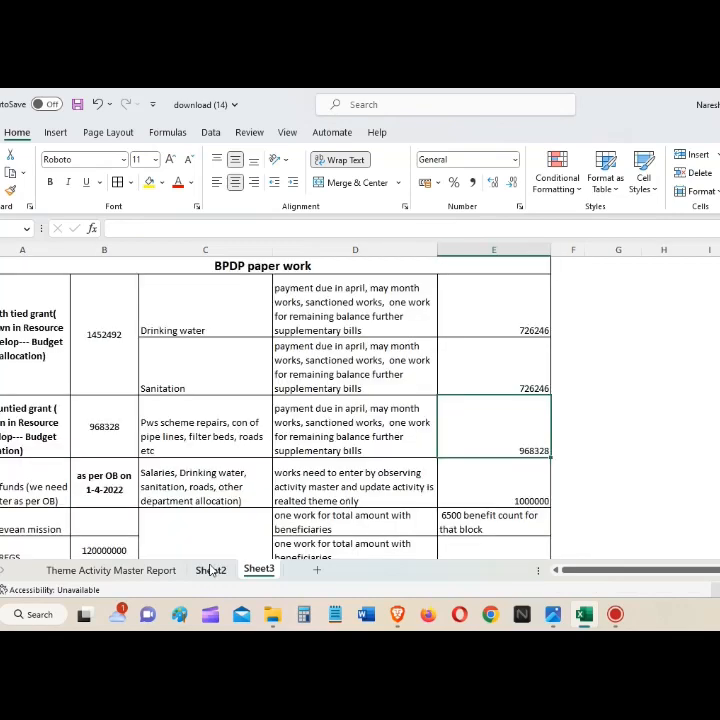
scroll(488, 437, down, 2)
scroll(488, 437, down, 5)
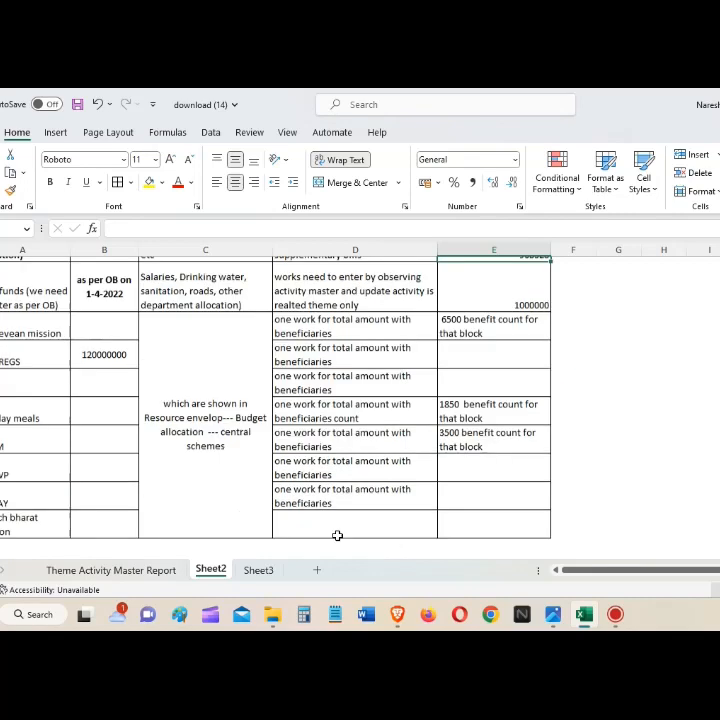
Return to the start of the activity table on Sheet3 and select the whole Theme Name column
click(257, 570)
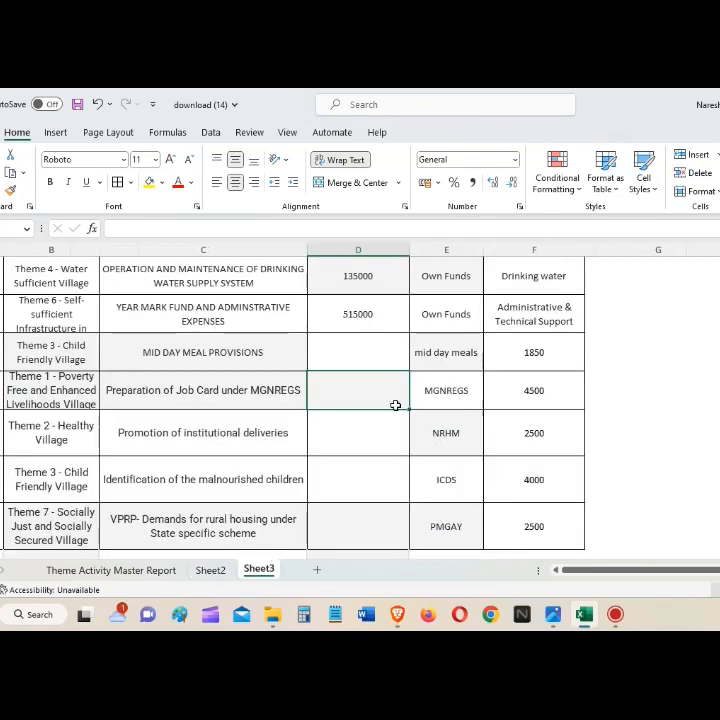
scroll(51, 276, up, 2)
scroll(57, 252, up, 2)
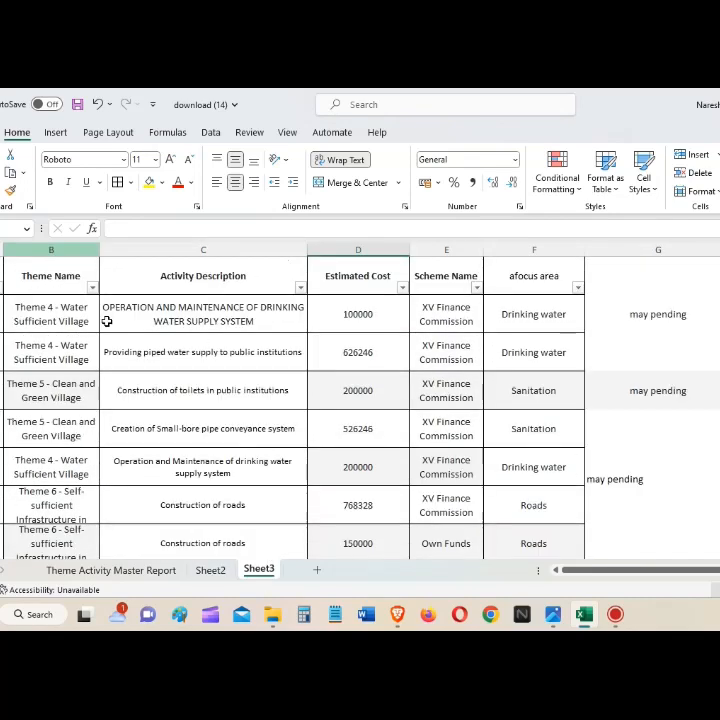
click(79, 247)
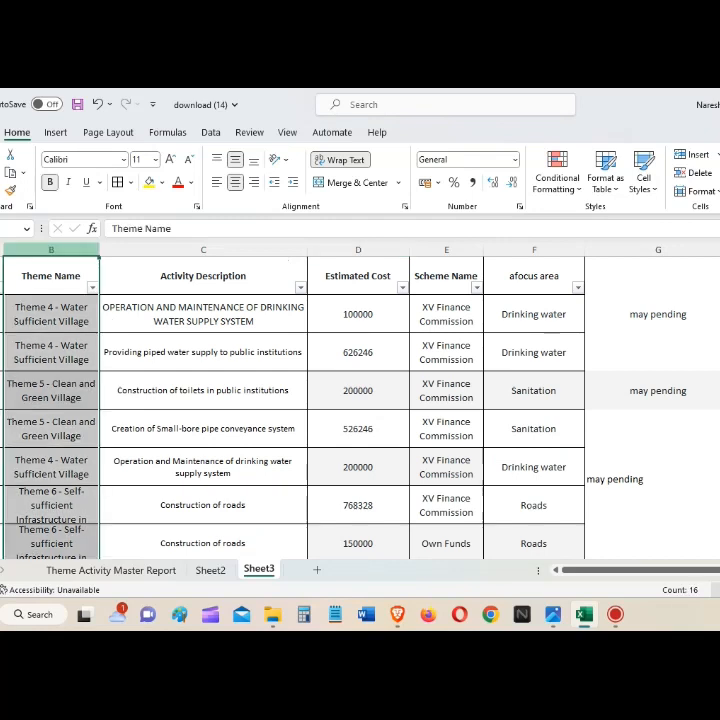